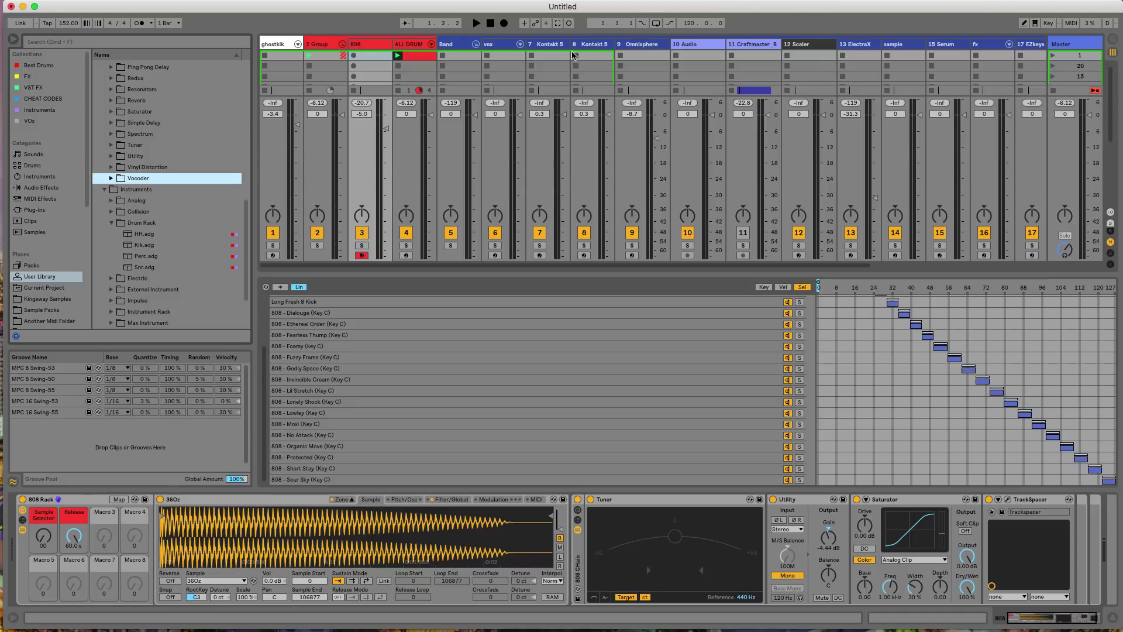
# Step: Remove the TCE Luger Snare EX from the ALL DRUM Snr chain and open the ALL DRUM clip
pyautogui.click(412, 46)
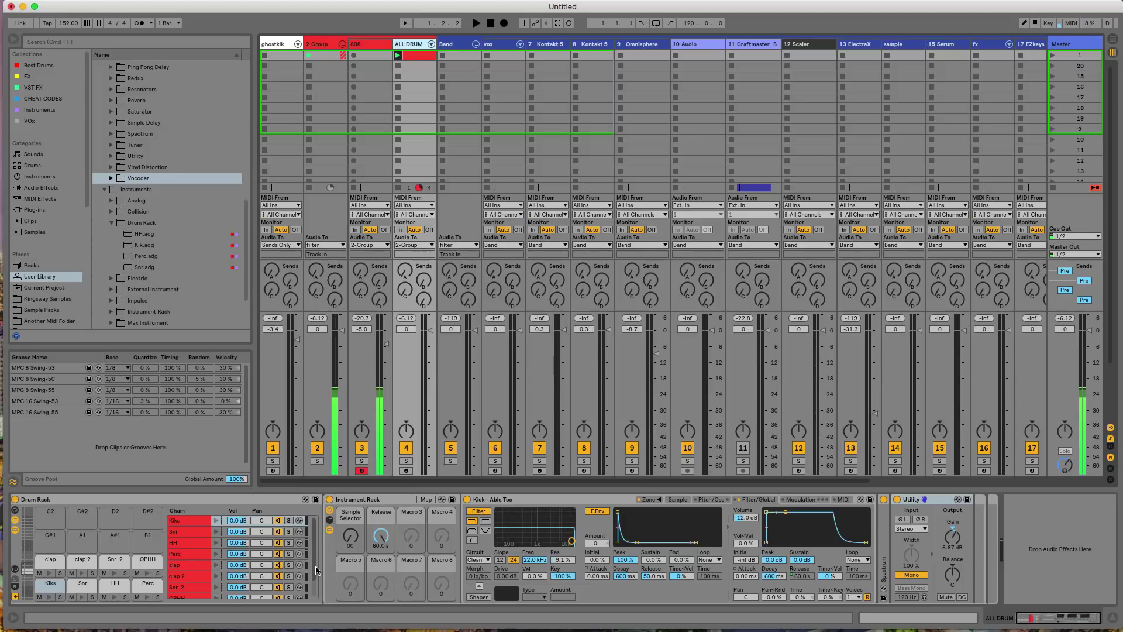
pyautogui.click(420, 47)
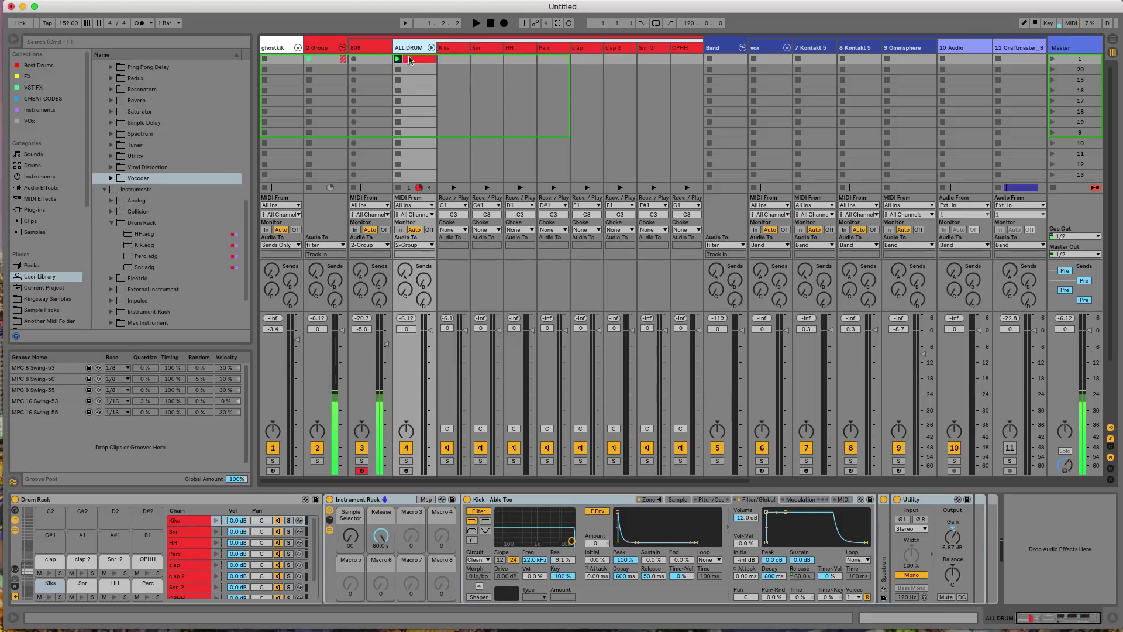
pyautogui.click(373, 49)
pyautogui.click(406, 50)
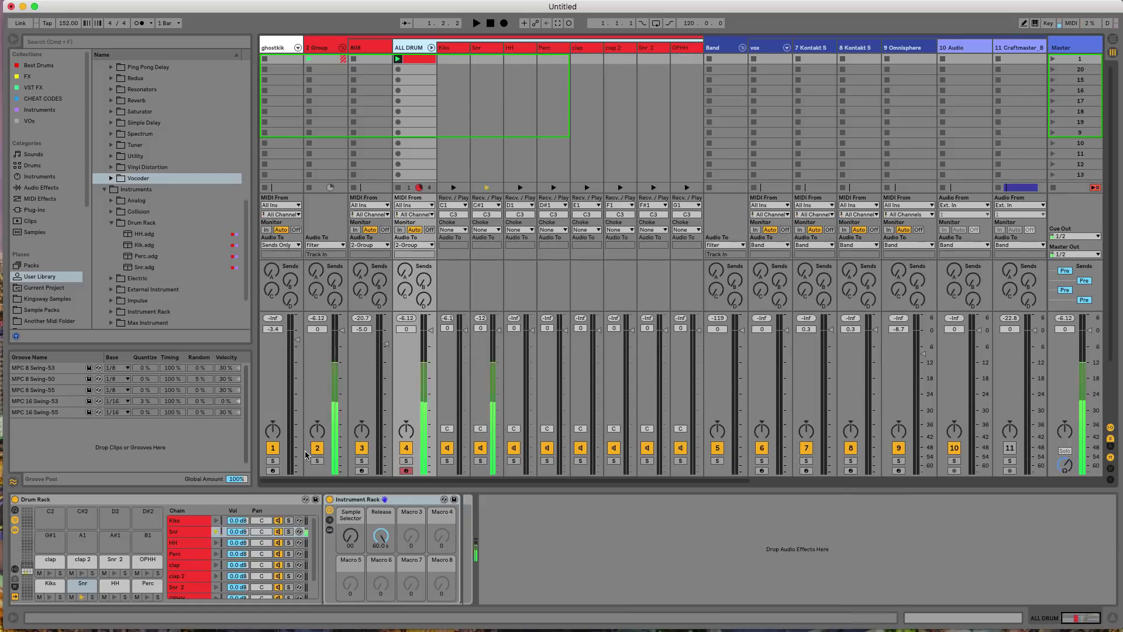
pyautogui.press('Delete')
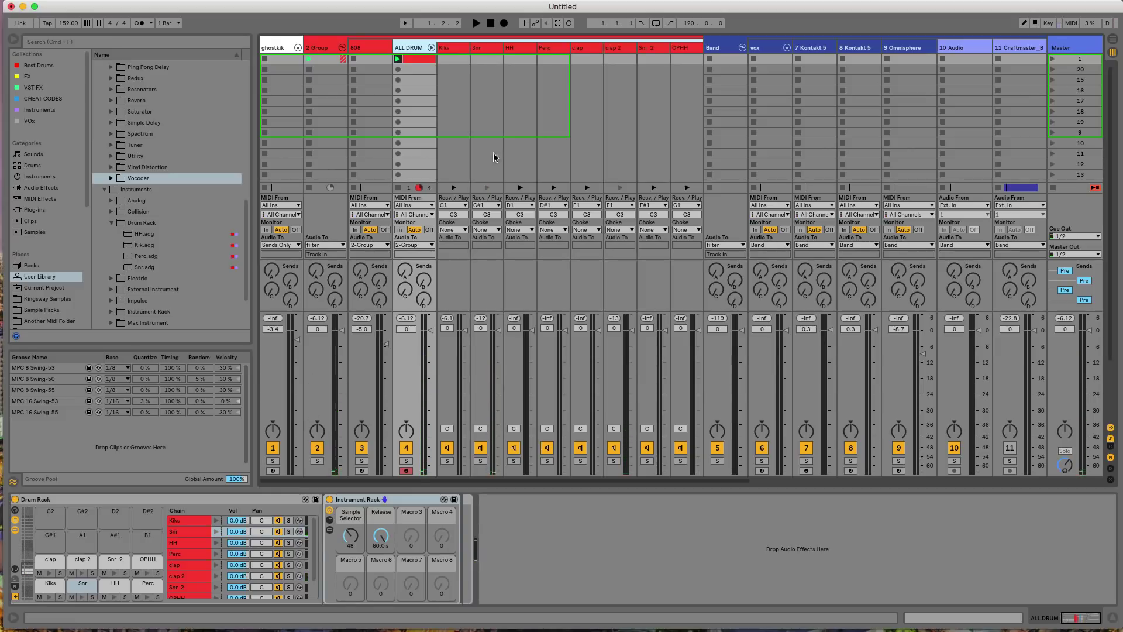
pyautogui.doubleClick(404, 58)
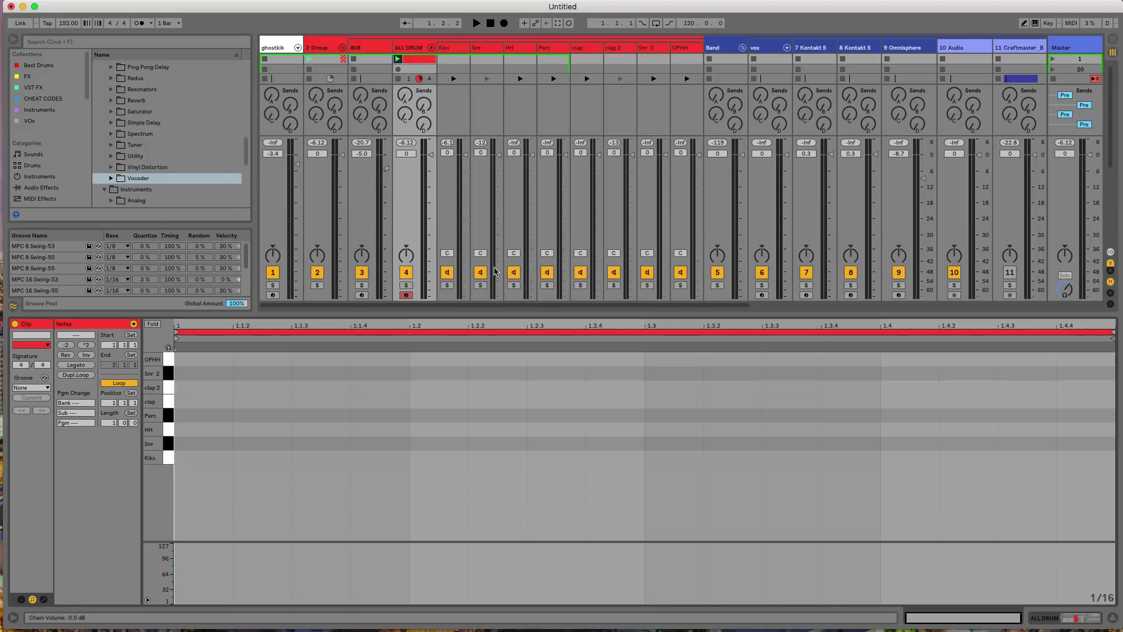
# Step: Collapse the ALL DRUM chain columns and set the insert point at the clip start
pyautogui.hscroll(3, 475, 305)
pyautogui.hscroll(-3, 475, 306)
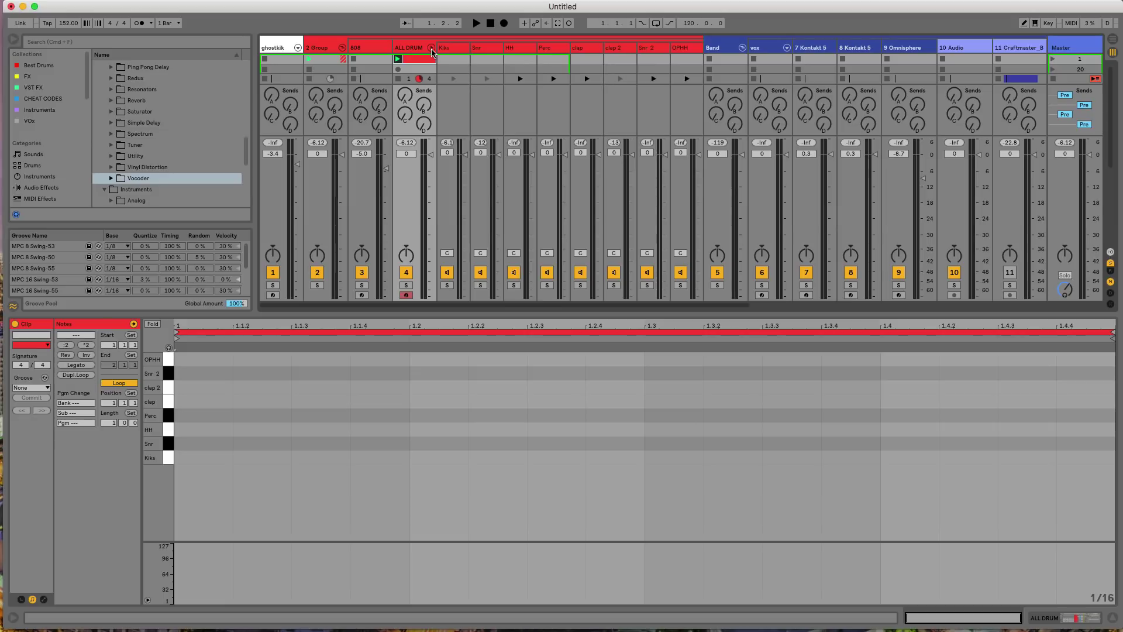
pyautogui.click(432, 47)
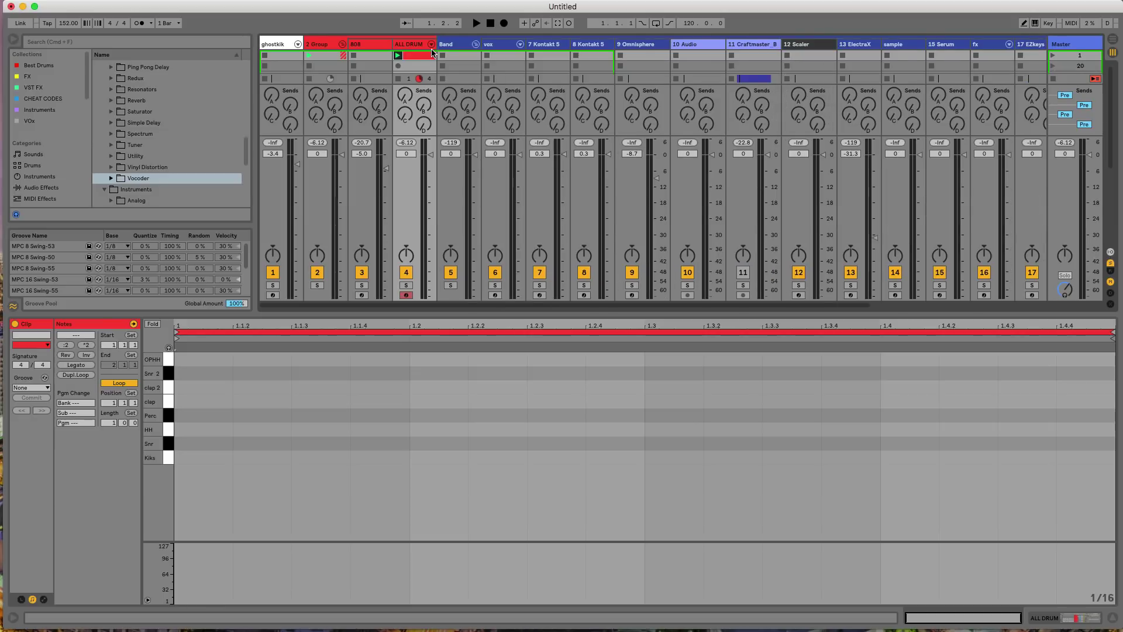
pyautogui.click(186, 386)
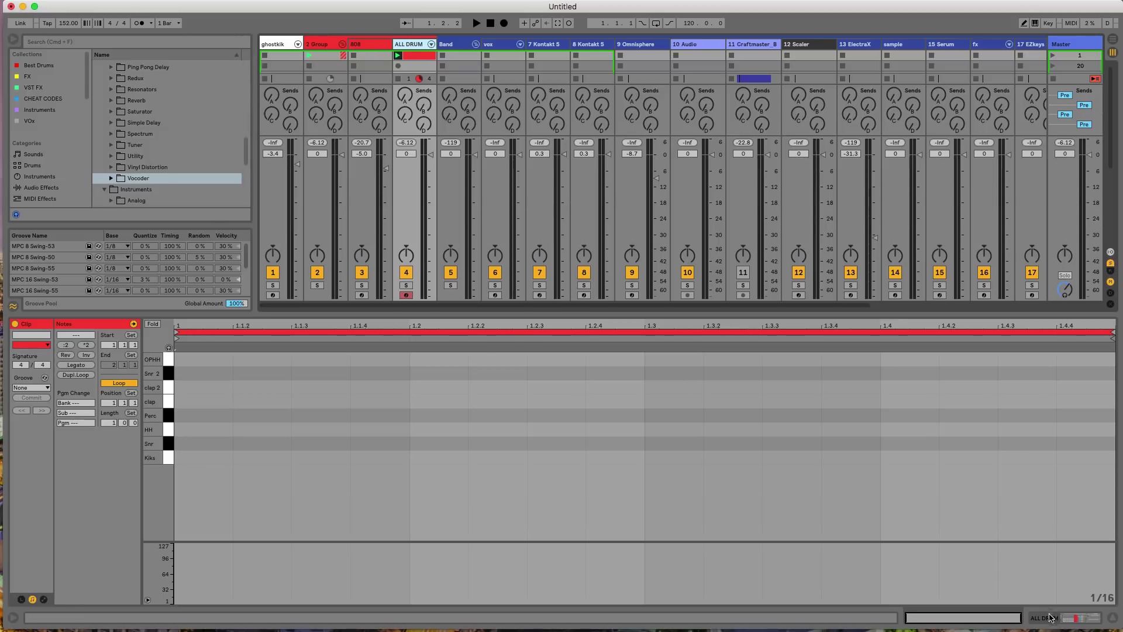
# Step: Show the Kiks pad's rack chain: the Kick - Able Too sampler followed by Utility
pyautogui.click(1048, 617)
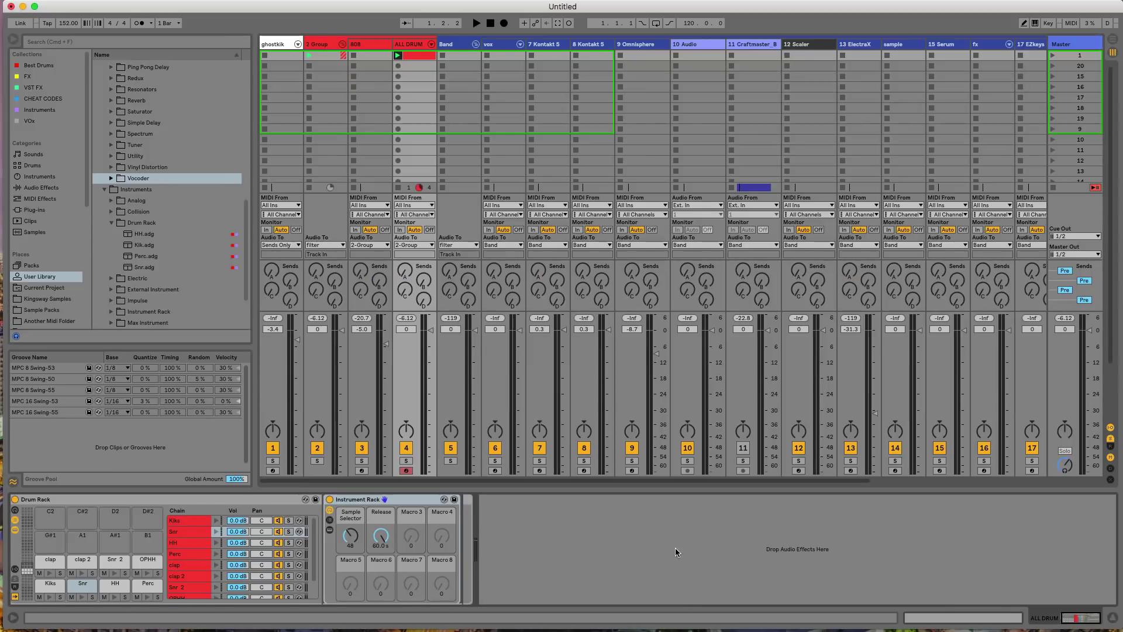
pyautogui.click(52, 586)
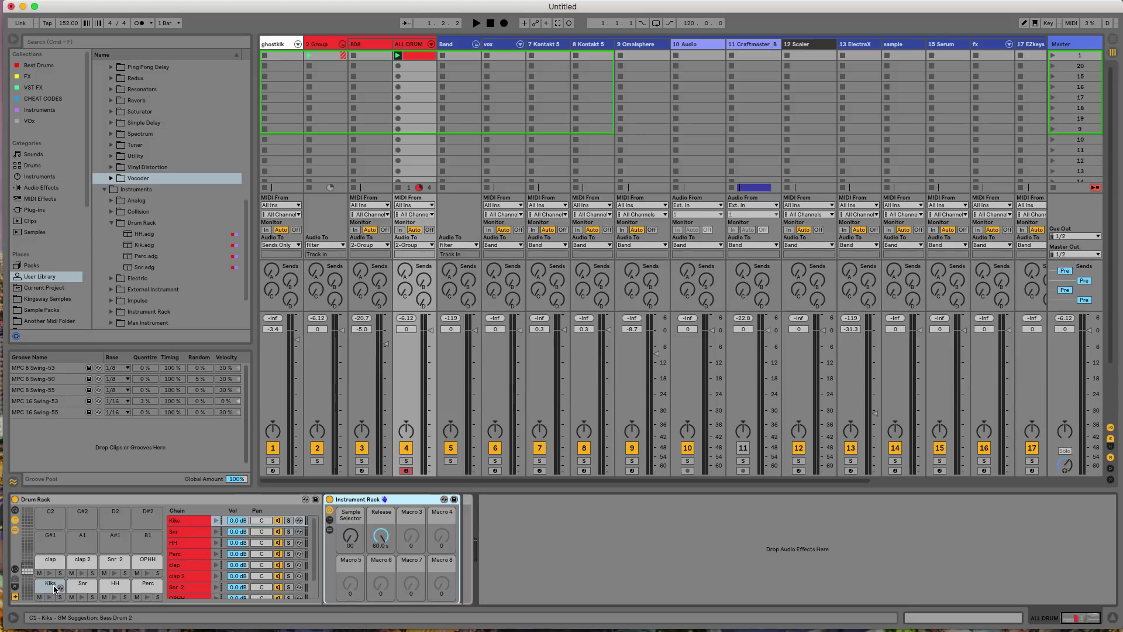
pyautogui.click(330, 520)
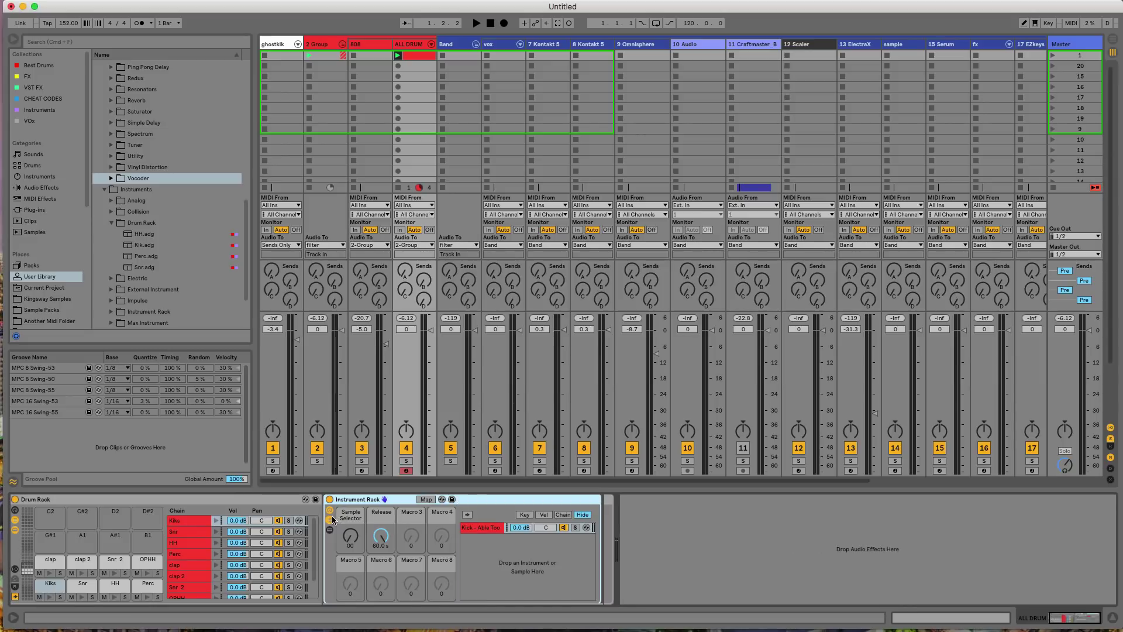
pyautogui.click(331, 531)
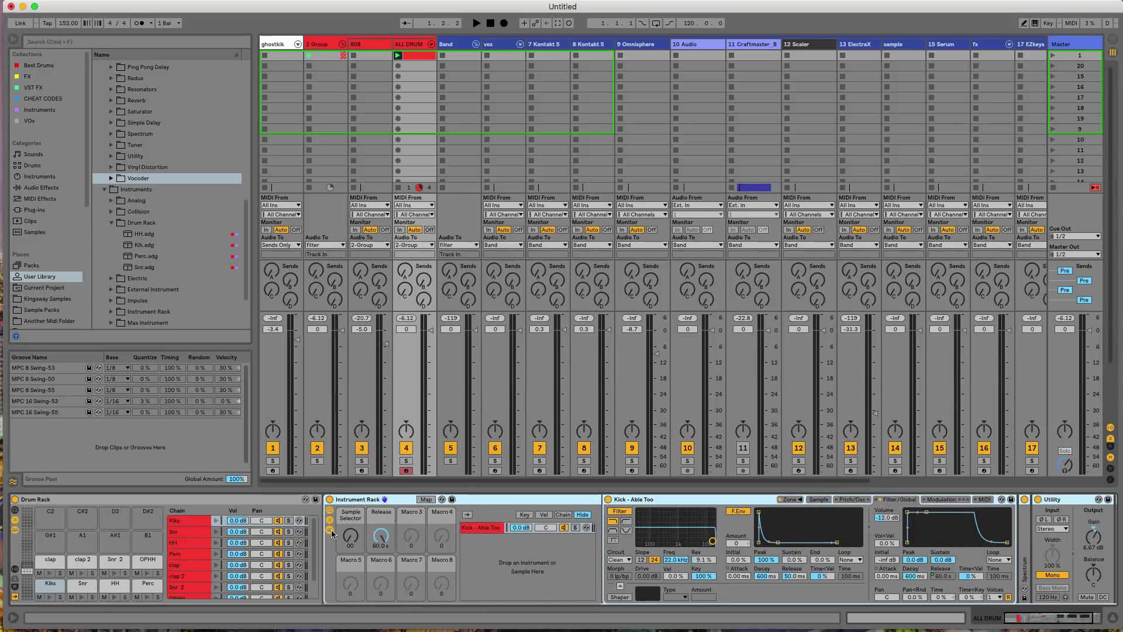
pyautogui.moveTo(541, 615)
pyautogui.click(1031, 621)
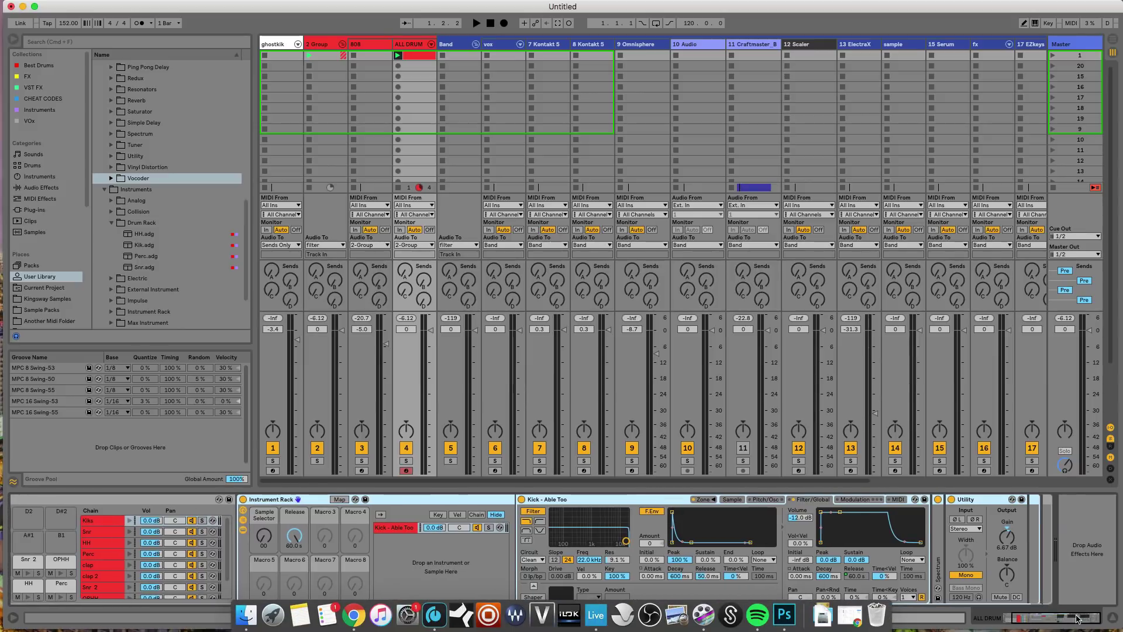
# Step: Expand the Spectrum analyser to inspect the kick, then collapse it again
pyautogui.doubleClick(938, 570)
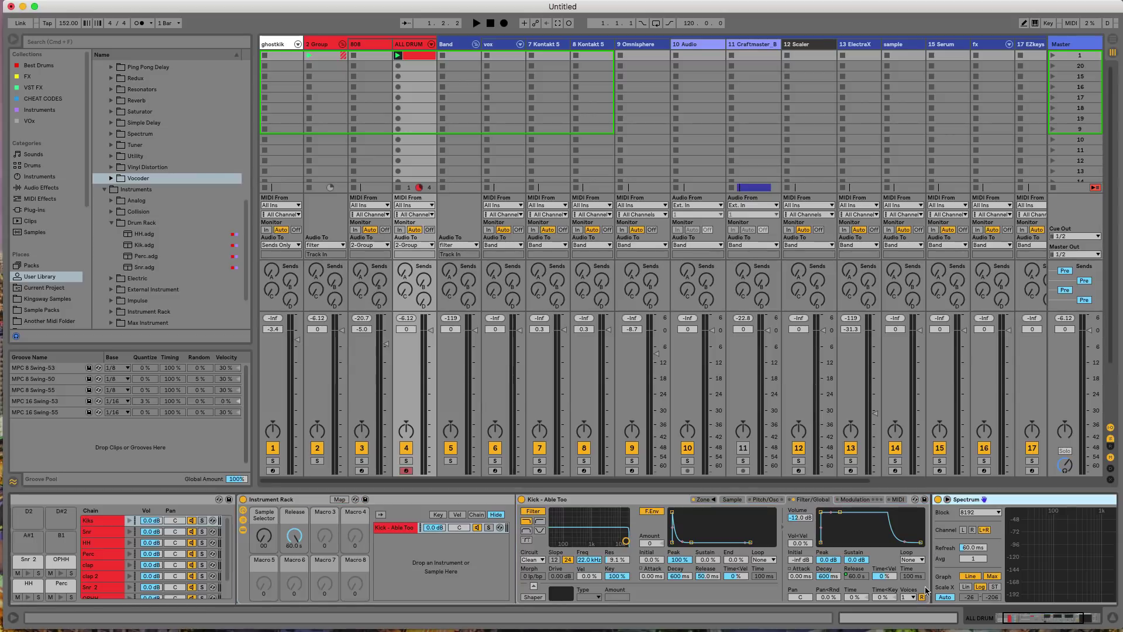
pyautogui.click(1010, 613)
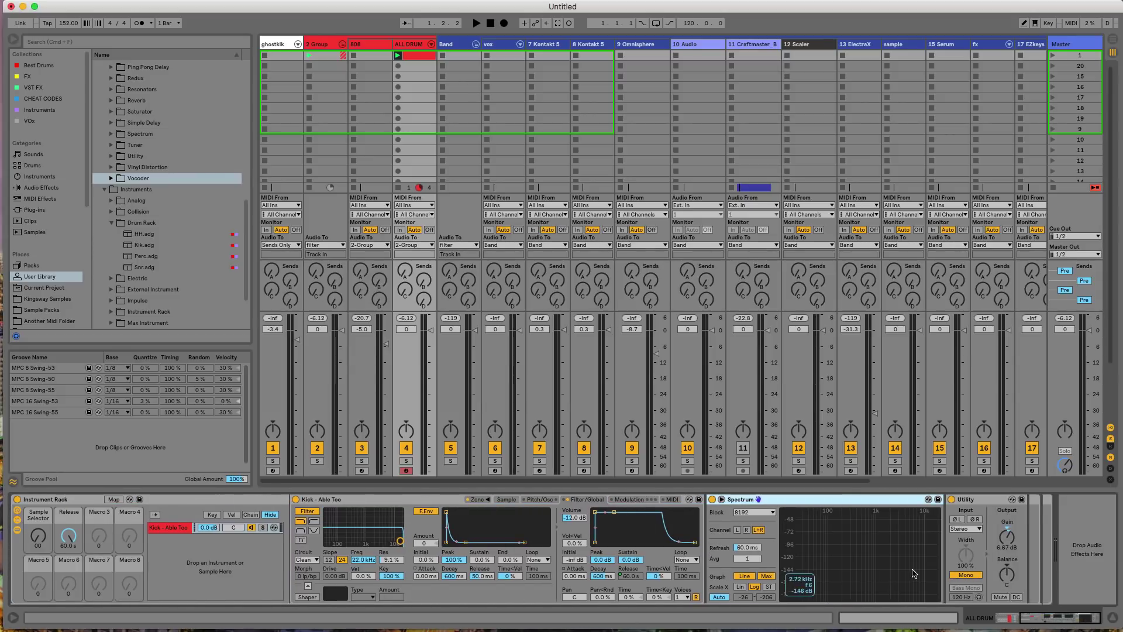
pyautogui.doubleClick(828, 502)
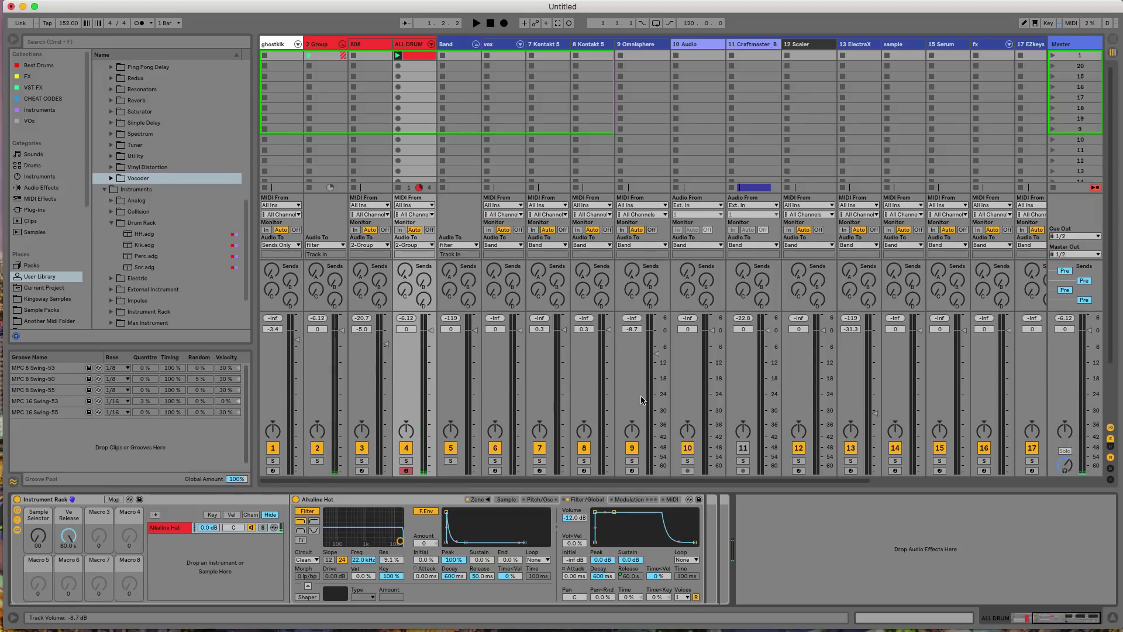
# Step: Drag Utility into the device chain after the Alkaline Hat instrument
pyautogui.press('Up')
pyautogui.press('Up')
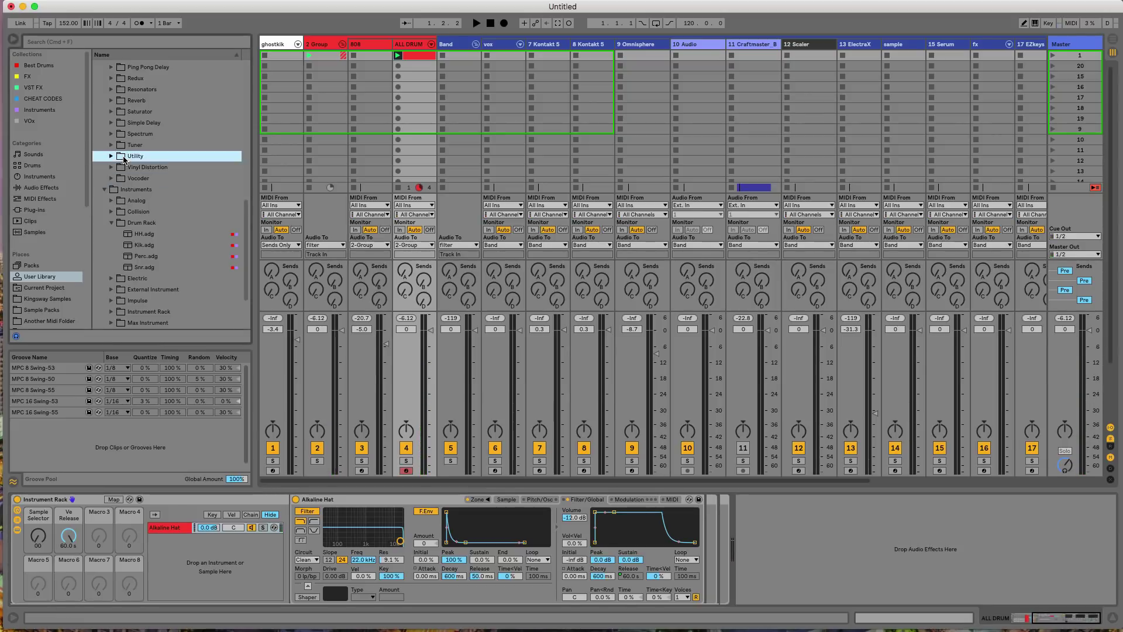
pyautogui.moveTo(426, 399); pyautogui.dragTo(713, 504)
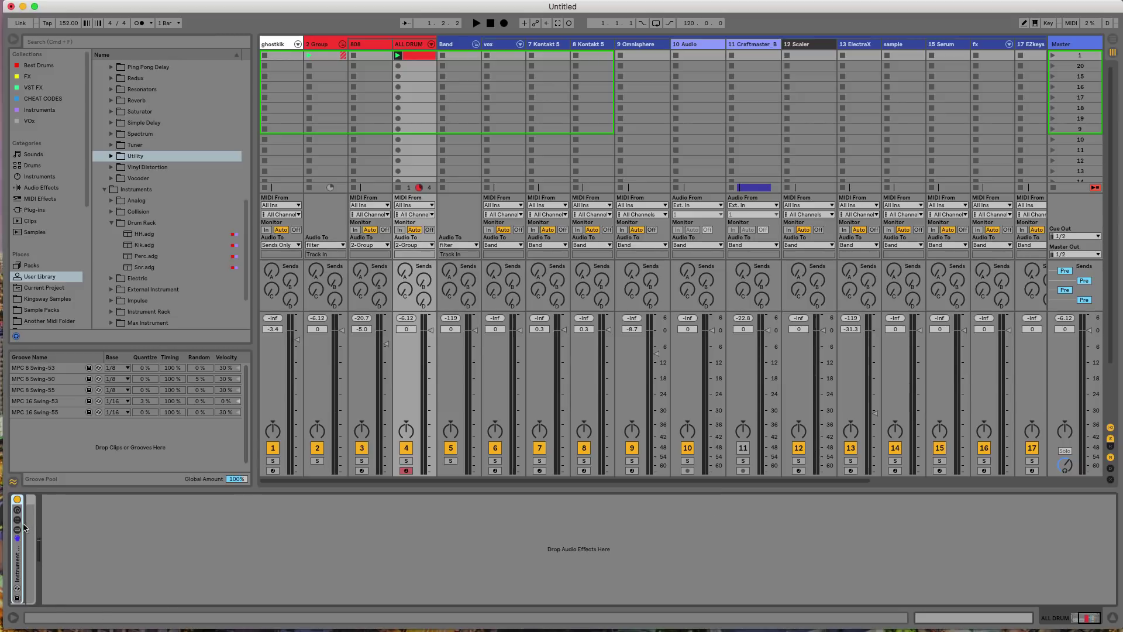
pyautogui.click(23, 526)
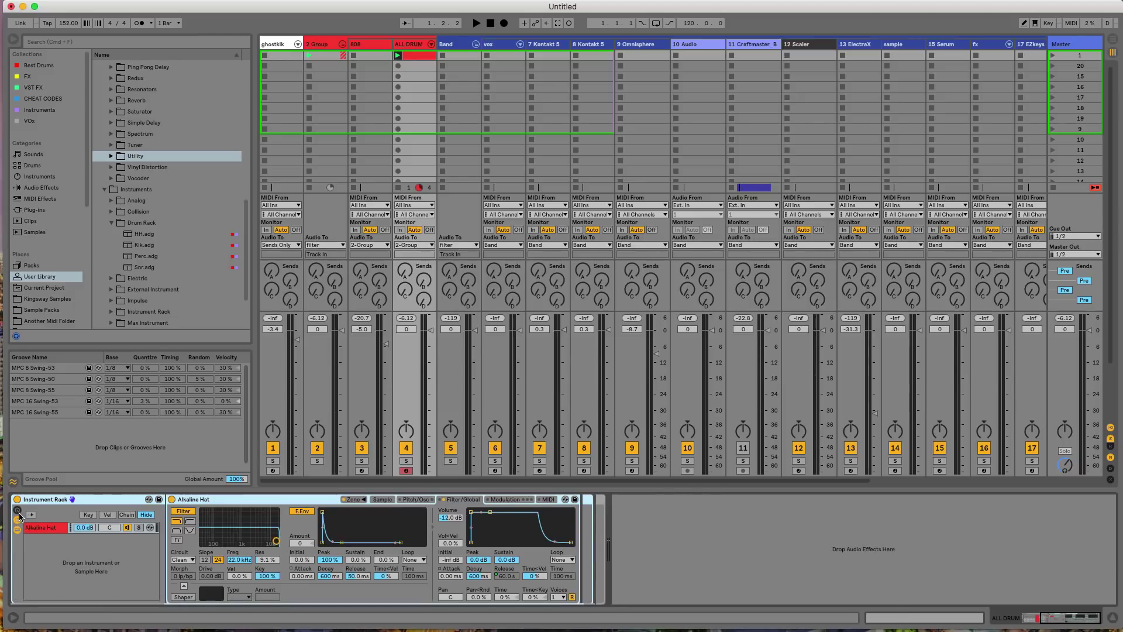
pyautogui.click(18, 512)
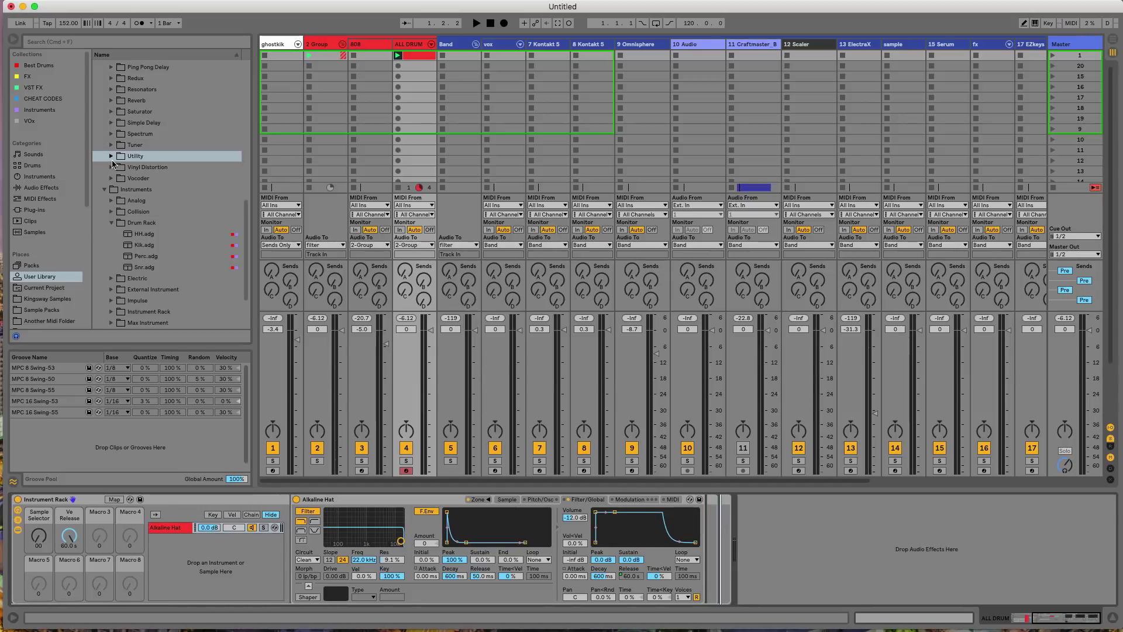
pyautogui.moveTo(123, 157); pyautogui.dragTo(711, 539)
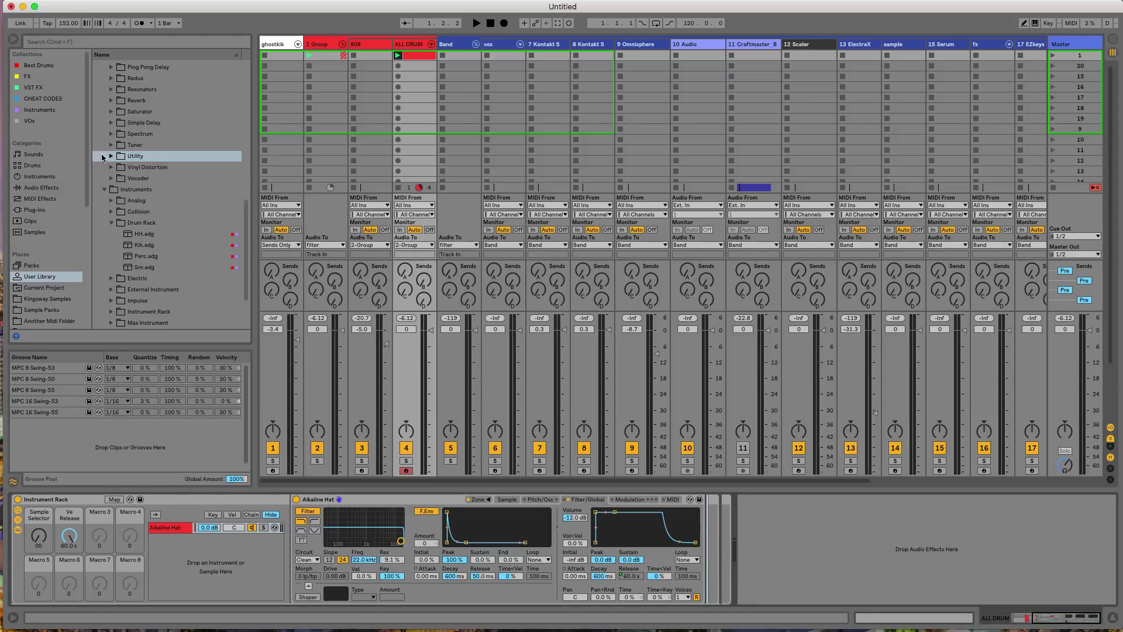
# Step: Browse to the VST FX collection in the browser and select its Utility effect
pyautogui.click(101, 191)
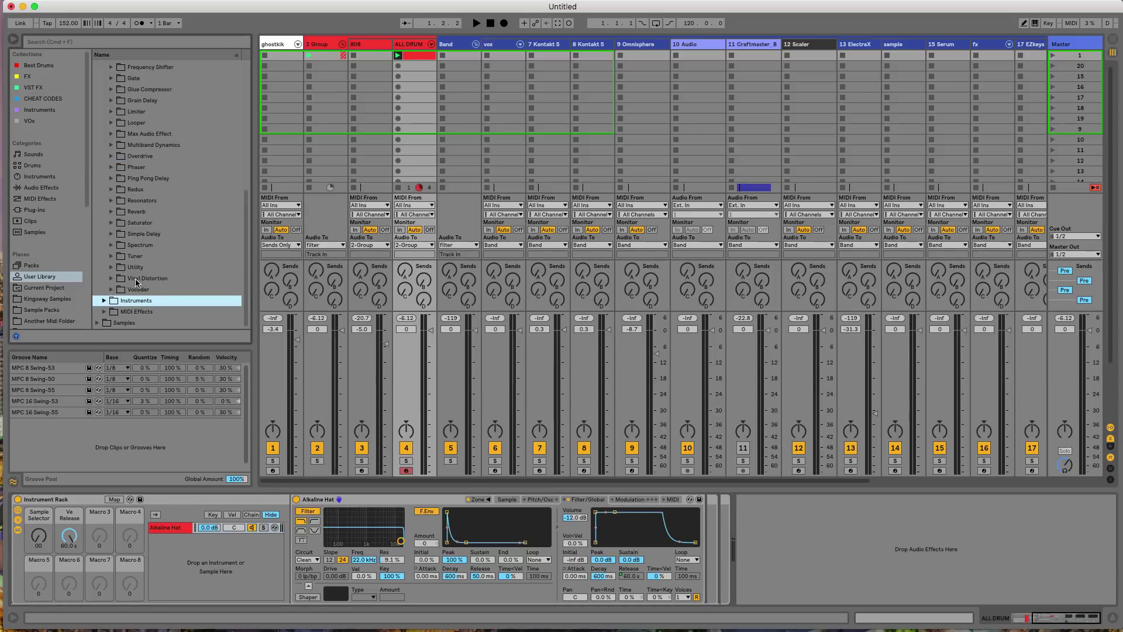
pyautogui.scroll(5, 95, 185)
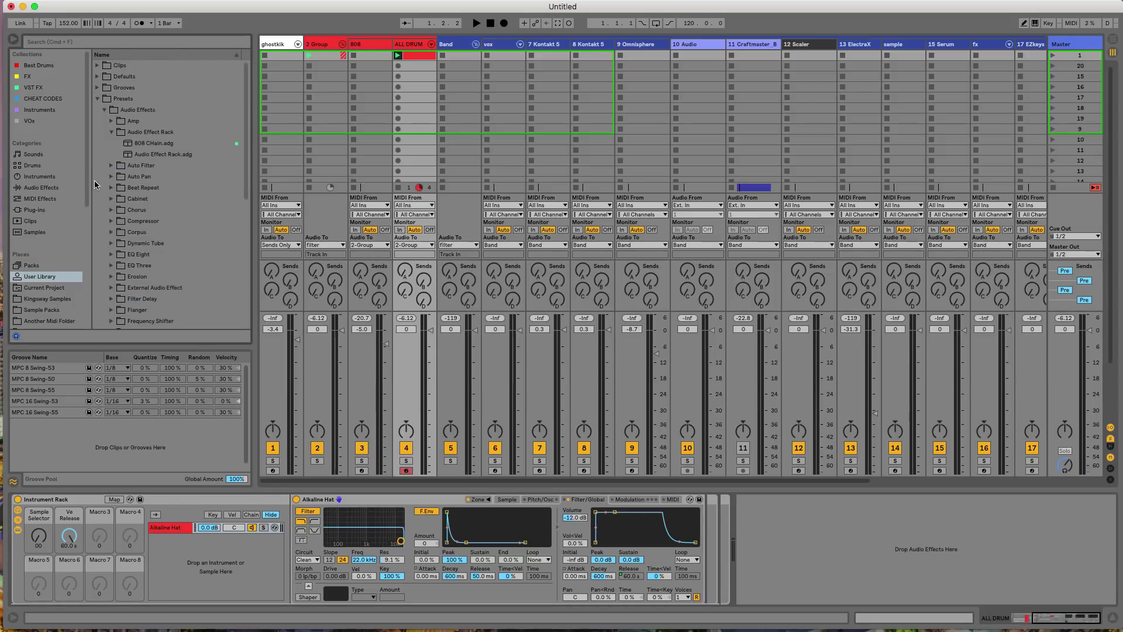
pyautogui.click(46, 187)
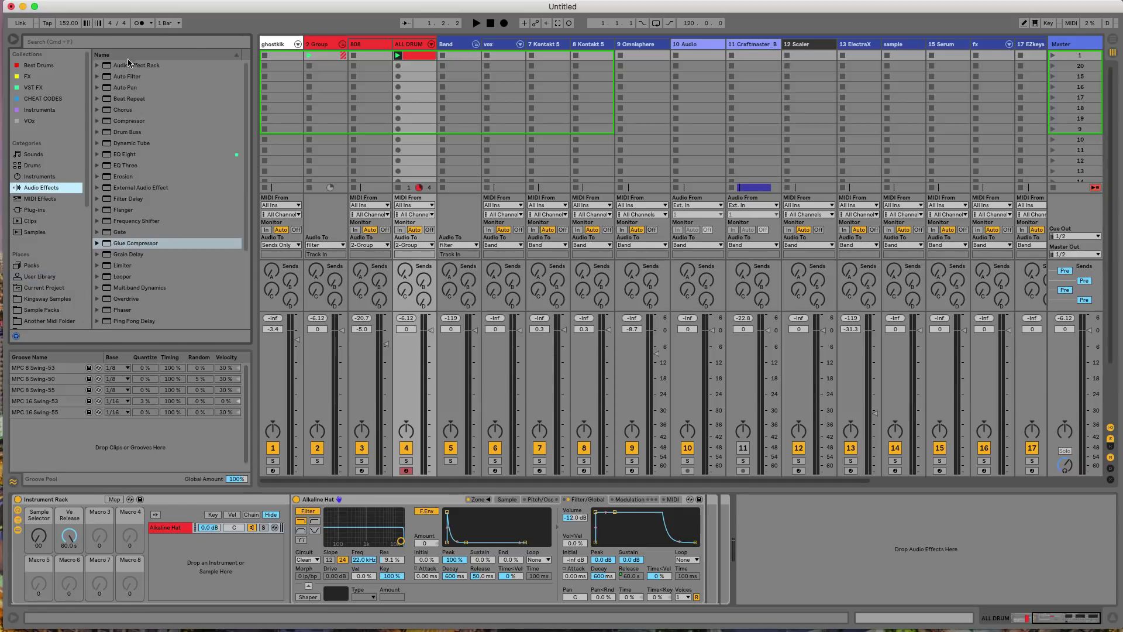
pyautogui.click(32, 89)
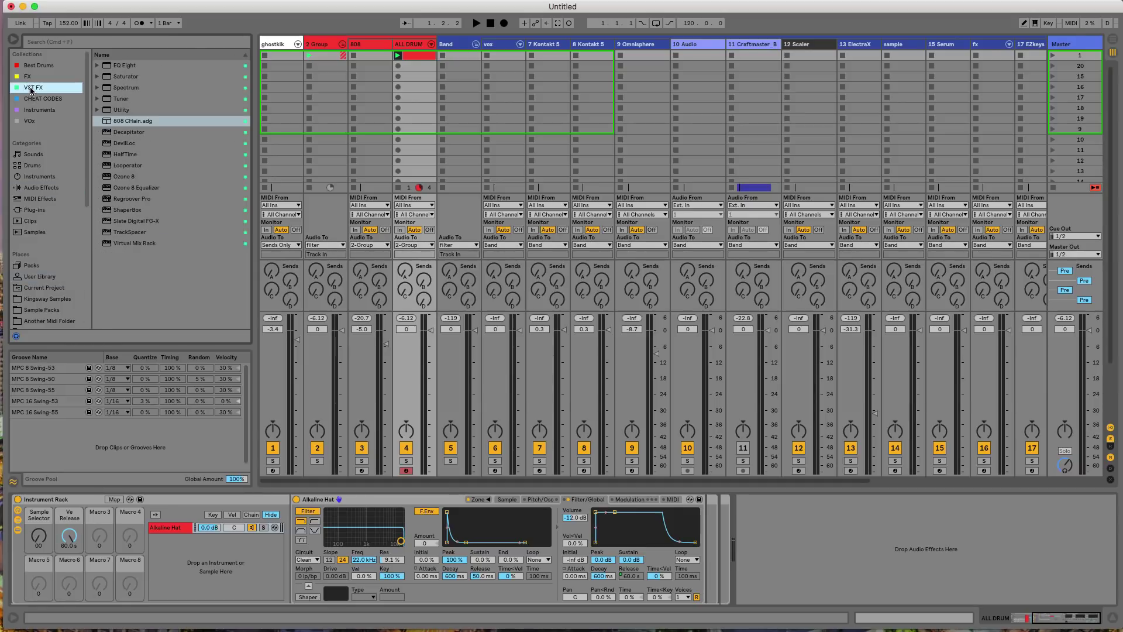
pyautogui.click(111, 110)
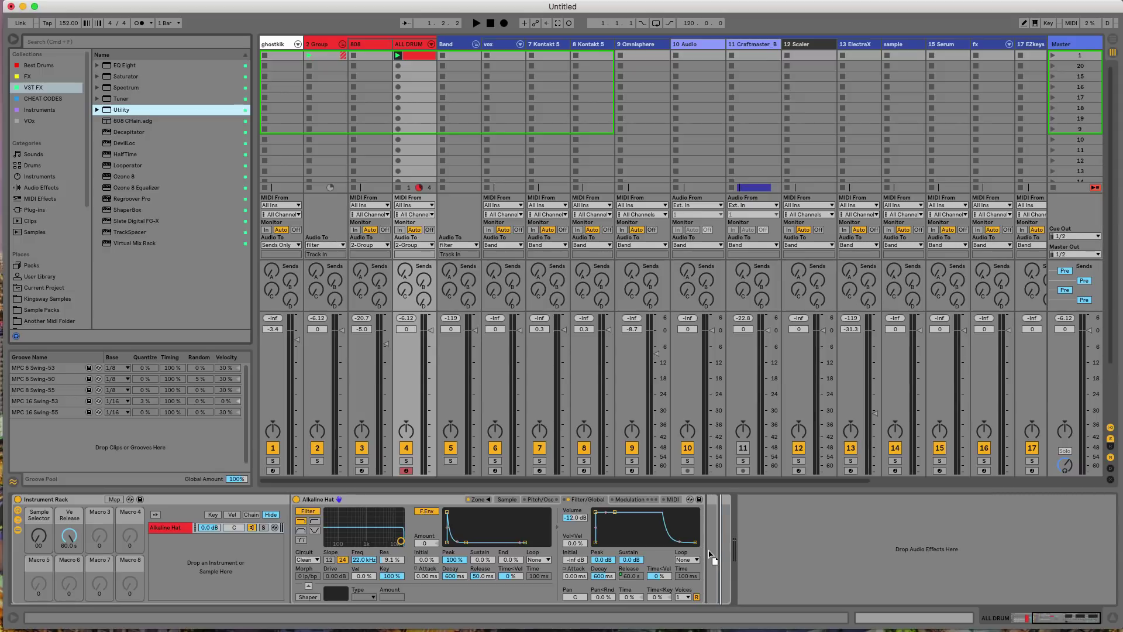
# Step: Place the Utility after Alkaline Hat and set its stereo width to 88 %
pyautogui.moveTo(714, 551); pyautogui.dragTo(715, 555)
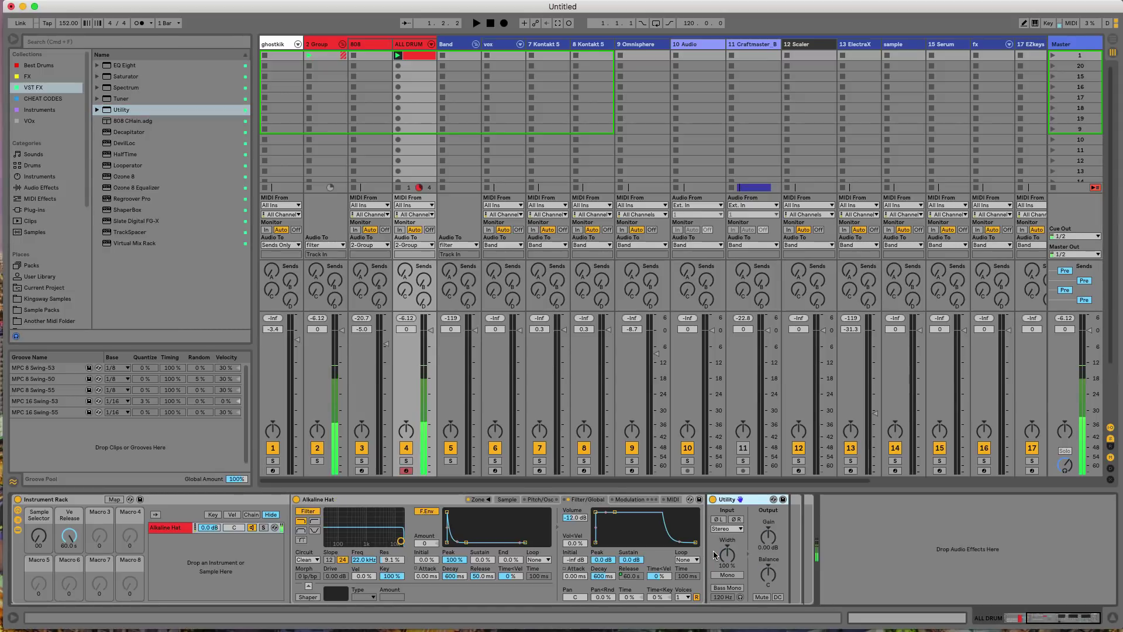
pyautogui.moveTo(727, 553); pyautogui.dragTo(727, 593)
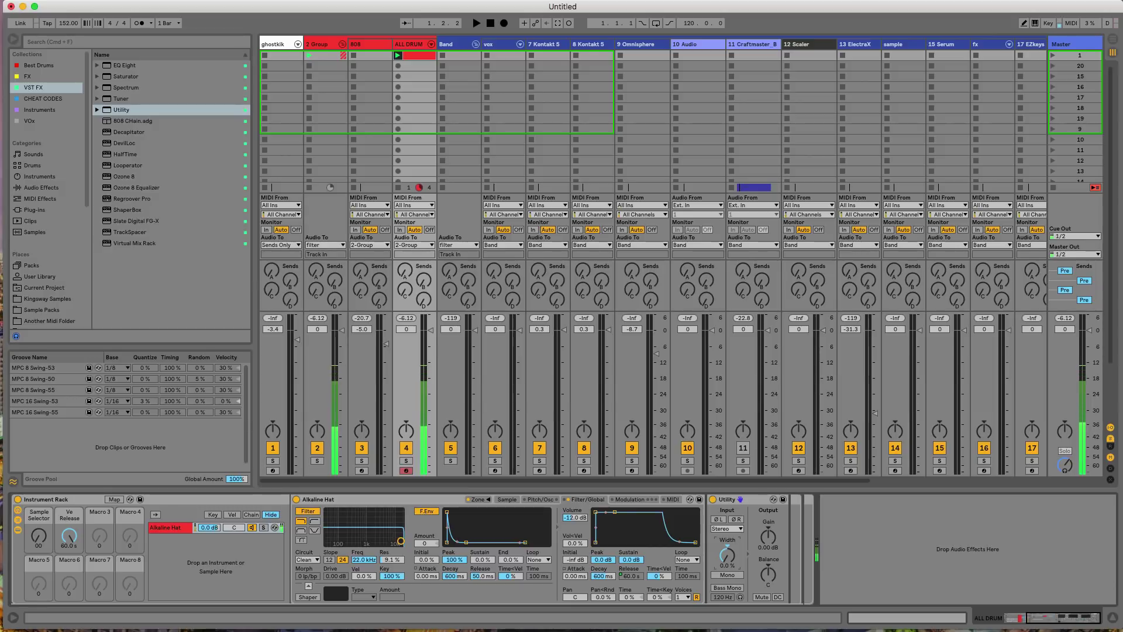
pyautogui.click(750, 514)
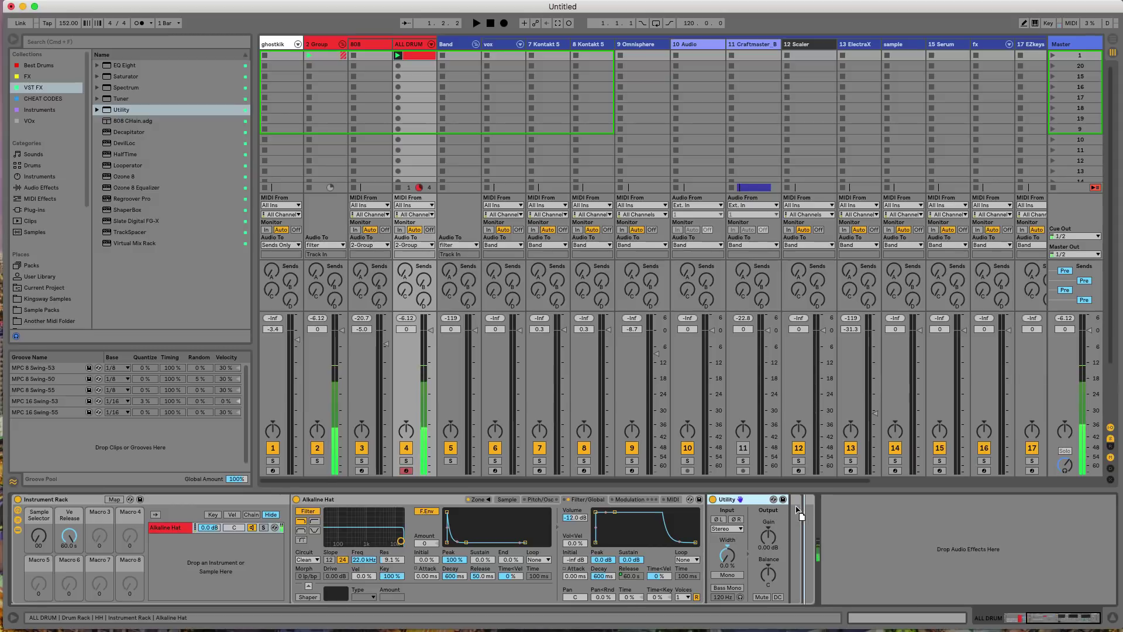
pyautogui.moveTo(797, 505); pyautogui.dragTo(798, 508)
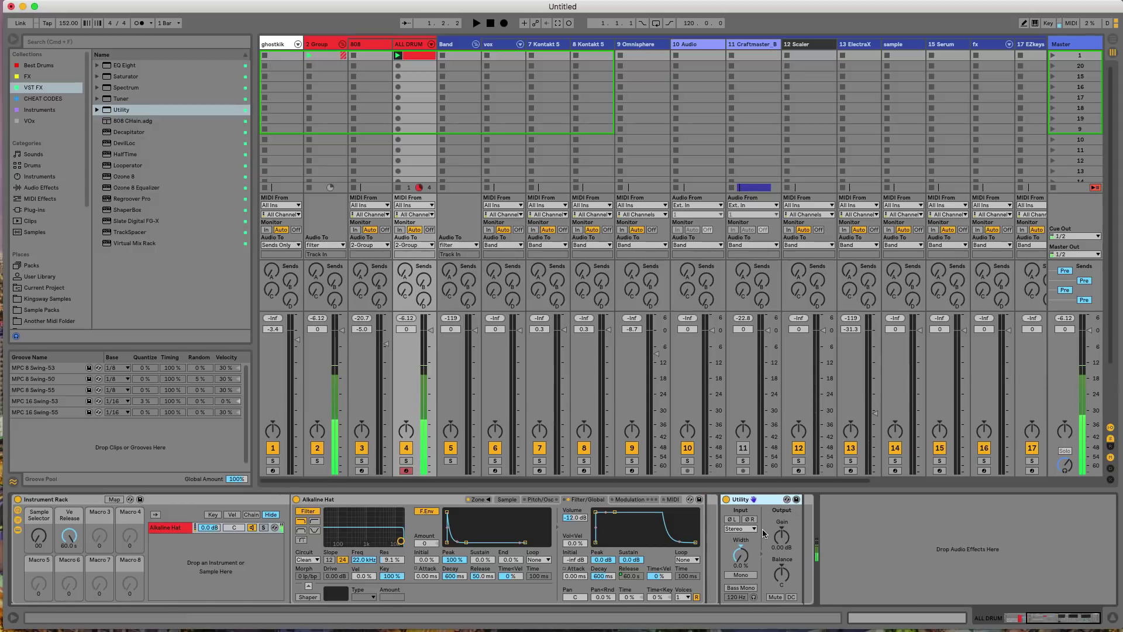
pyautogui.moveTo(744, 555); pyautogui.dragTo(782, 546)
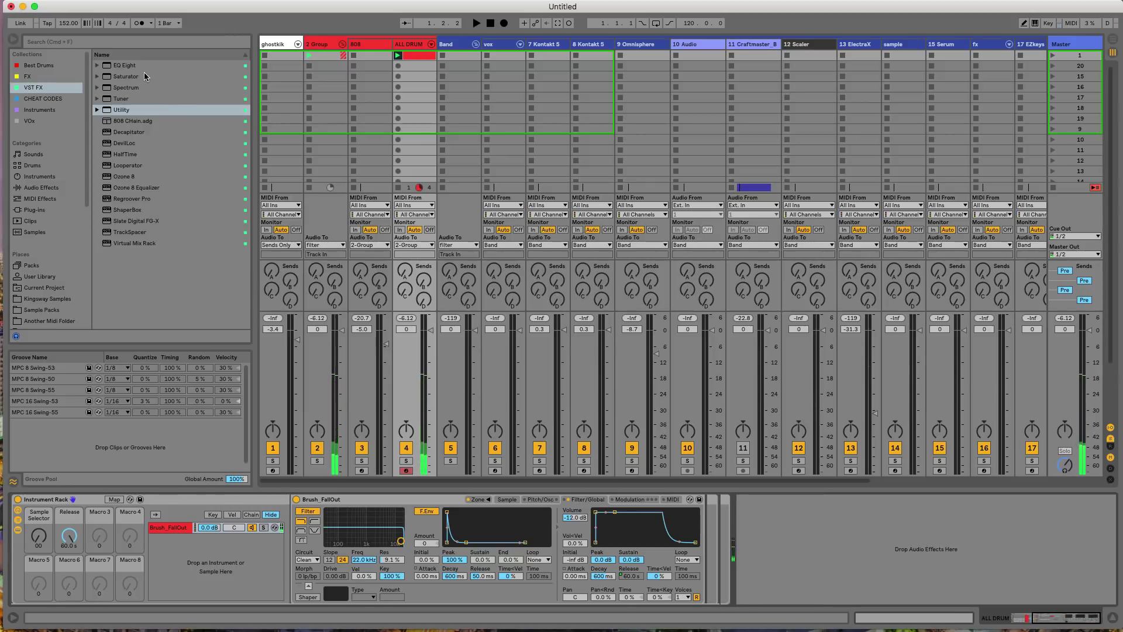
# Step: Add a Utility to the Brush_FallOut chain and turn its gain down a few dB
pyautogui.moveTo(121, 110)
pyautogui.mouseDown()
pyautogui.moveTo(734, 550)
pyautogui.moveTo(706, 553)
pyautogui.mouseUp()
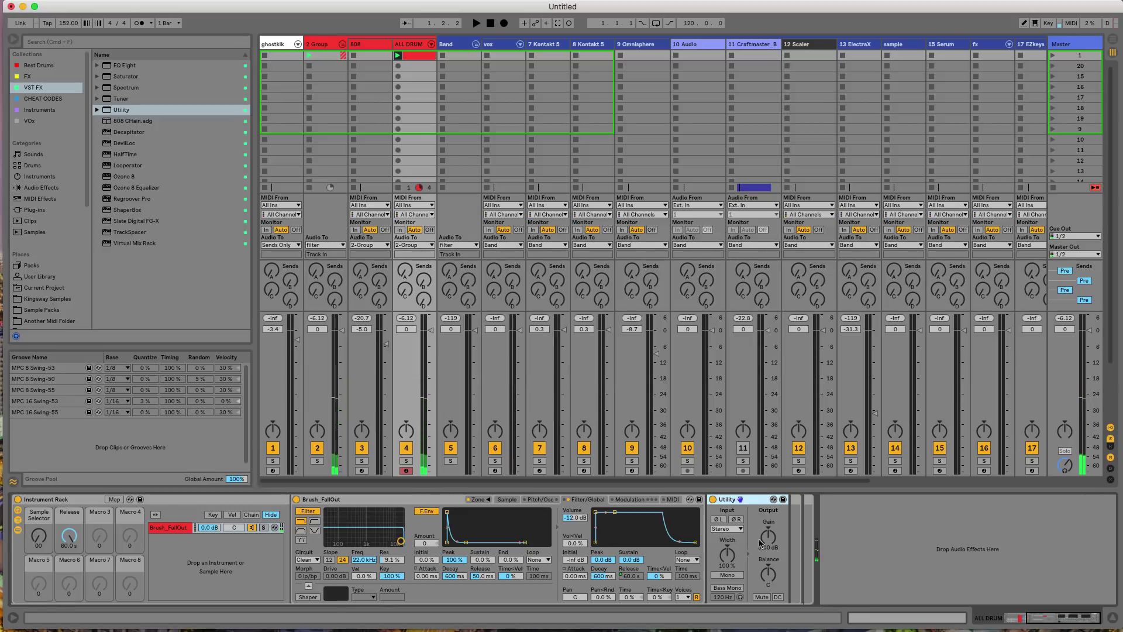
pyautogui.moveTo(768, 536); pyautogui.dragTo(768, 553)
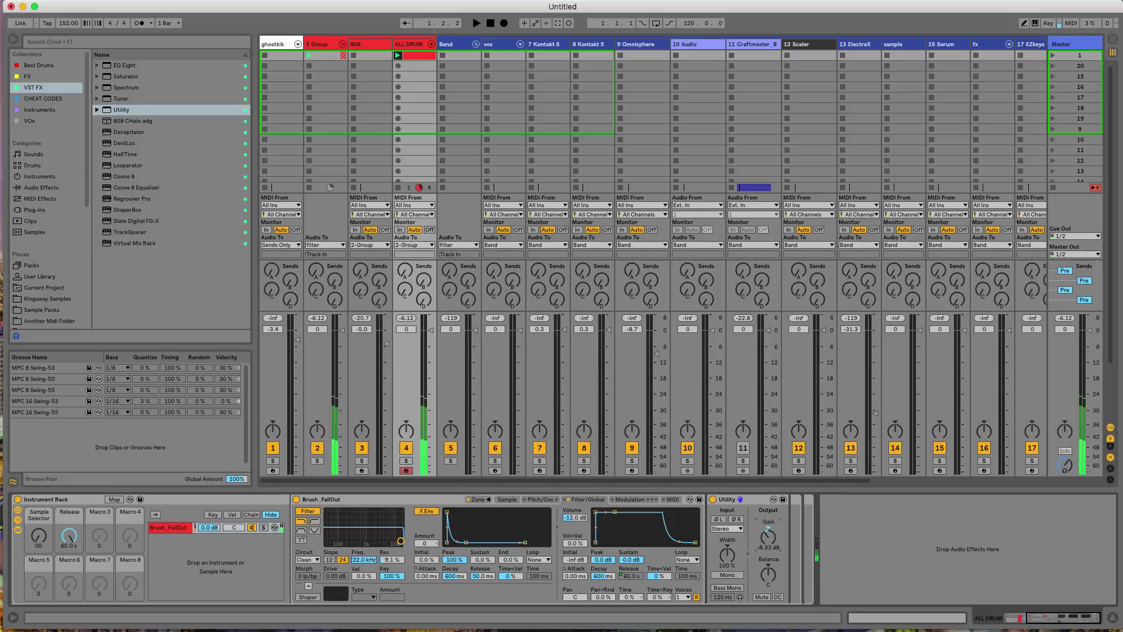
pyautogui.moveTo(768, 536)
pyautogui.mouseDown()
pyautogui.moveTo(769, 527)
pyautogui.moveTo(767, 538)
pyautogui.mouseUp()
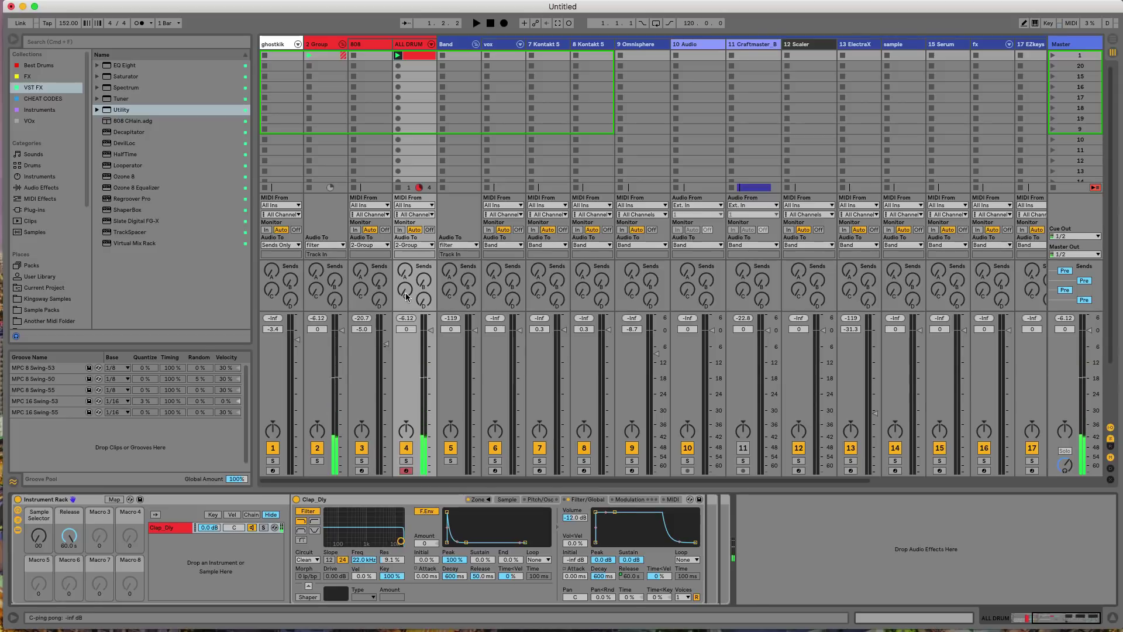
# Step: Give the Clap_Dly chain a Utility at -5.56 dB, replacing a first try at -7.22 dB
pyautogui.moveTo(106, 111); pyautogui.dragTo(703, 553)
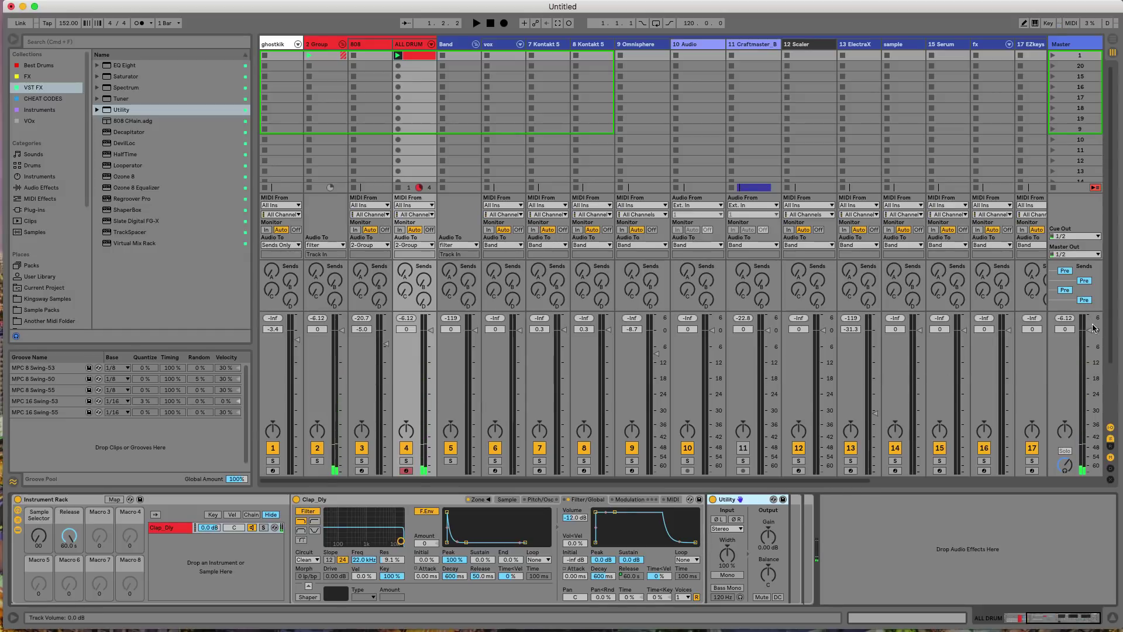
pyautogui.moveTo(1092, 333); pyautogui.dragTo(1092, 330)
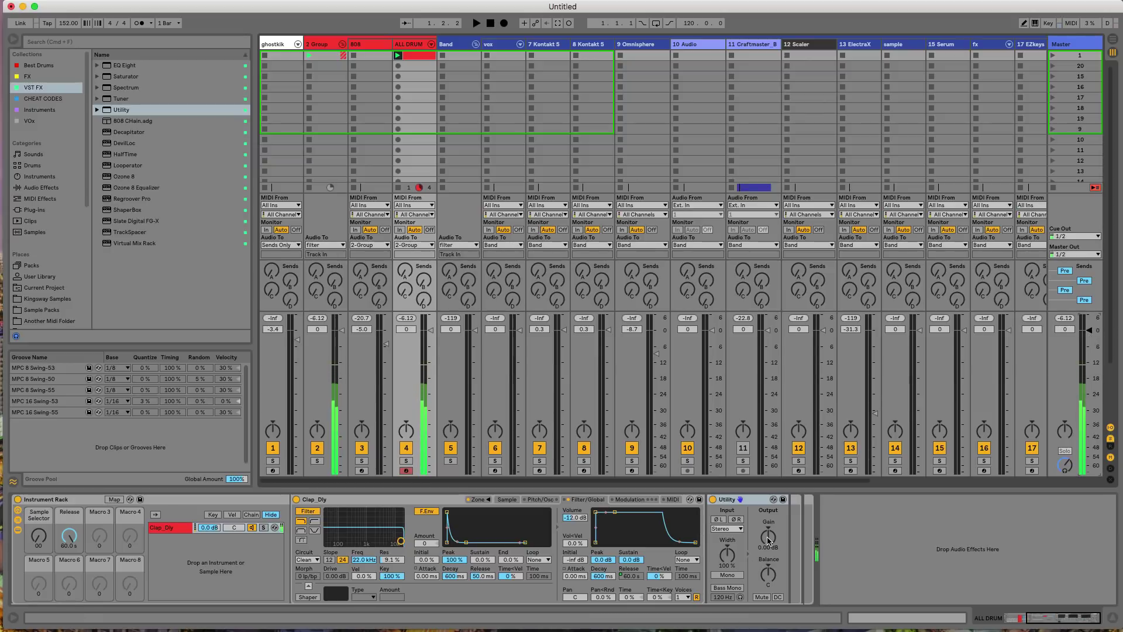
pyautogui.moveTo(769, 536)
pyautogui.mouseDown()
pyautogui.moveTo(768, 553)
pyautogui.moveTo(768, 542)
pyautogui.mouseUp()
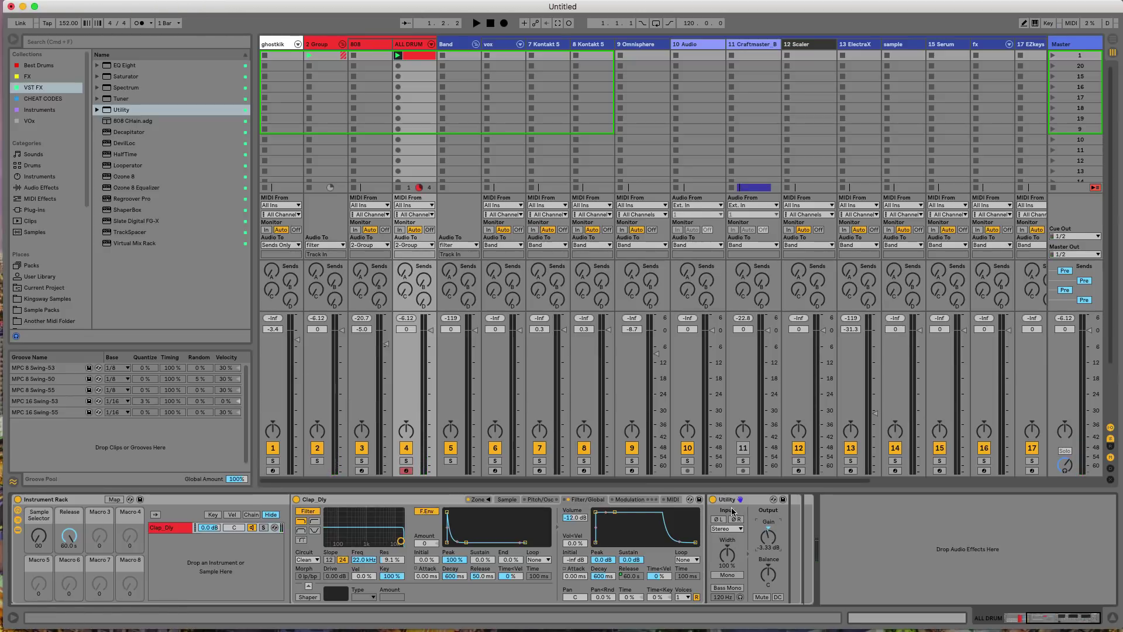
pyautogui.press('Delete')
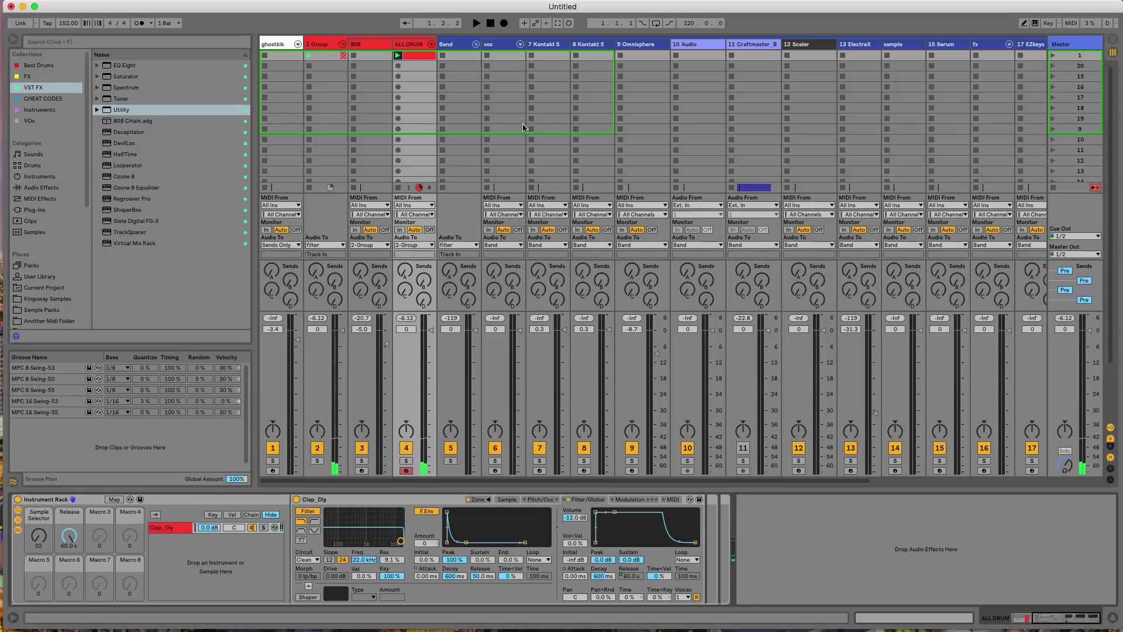
pyautogui.moveTo(129, 109); pyautogui.dragTo(706, 569)
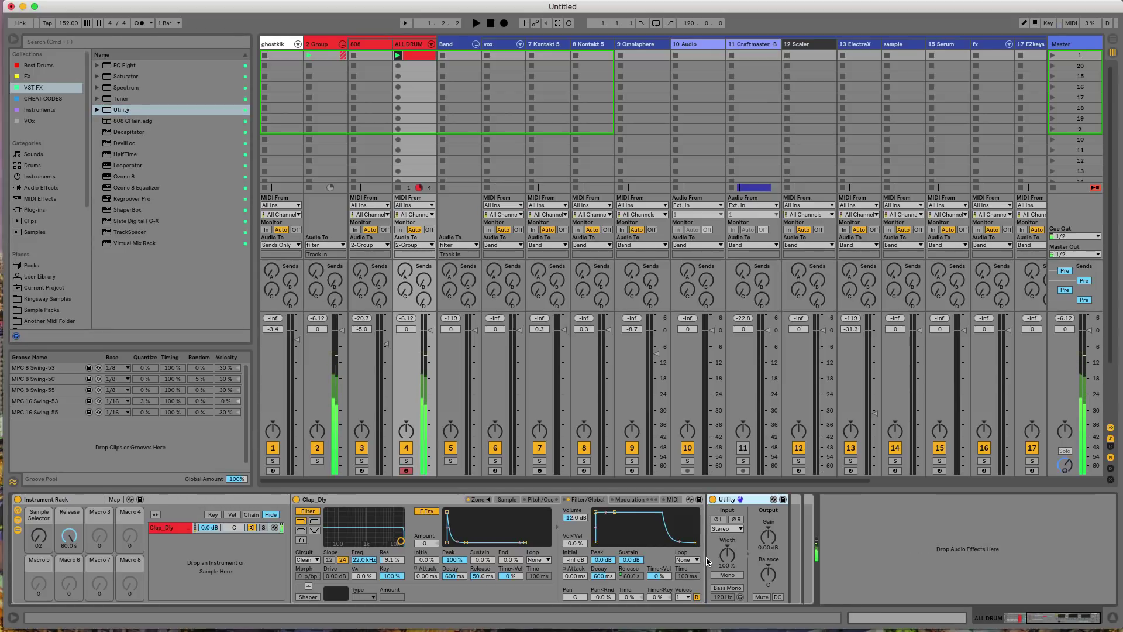
pyautogui.moveTo(768, 537); pyautogui.dragTo(768, 547)
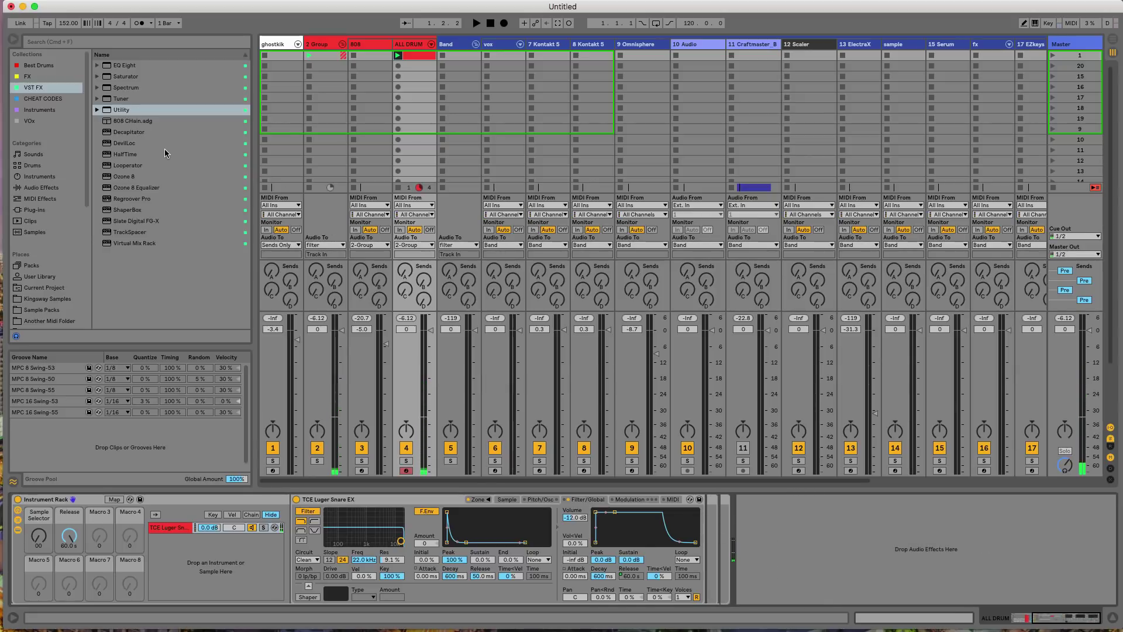
# Step: Add Utilities to HiHat - Open Classic and TCE Luger Snare EX at -12.2 and -10.0 dB
pyautogui.moveTo(108, 111); pyautogui.dragTo(706, 568)
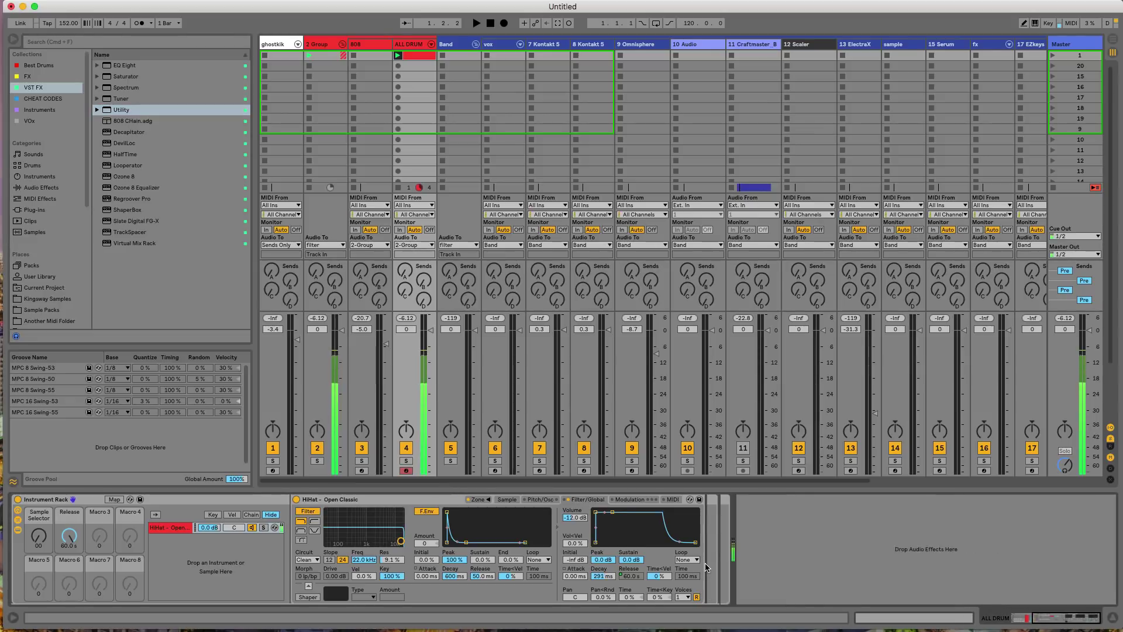
pyautogui.moveTo(764, 528)
pyautogui.mouseDown()
pyautogui.moveTo(764, 554)
pyautogui.moveTo(764, 530)
pyautogui.mouseUp()
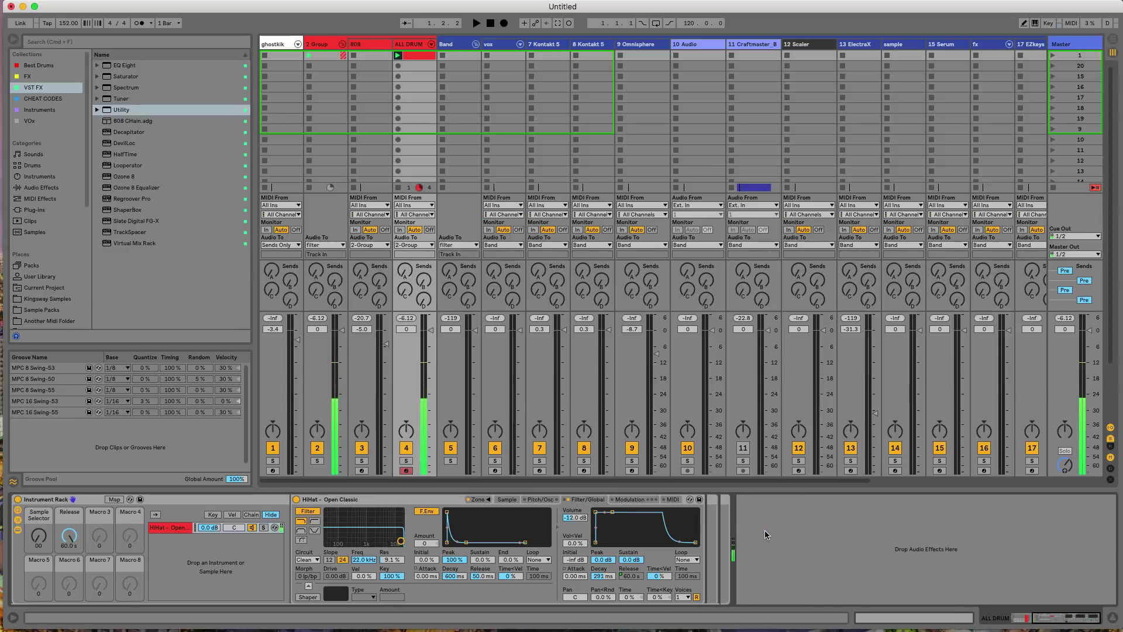
pyautogui.moveTo(133, 111)
pyautogui.mouseDown()
pyautogui.moveTo(534, 477)
pyautogui.moveTo(738, 562)
pyautogui.moveTo(710, 571)
pyautogui.moveTo(735, 535)
pyautogui.mouseUp()
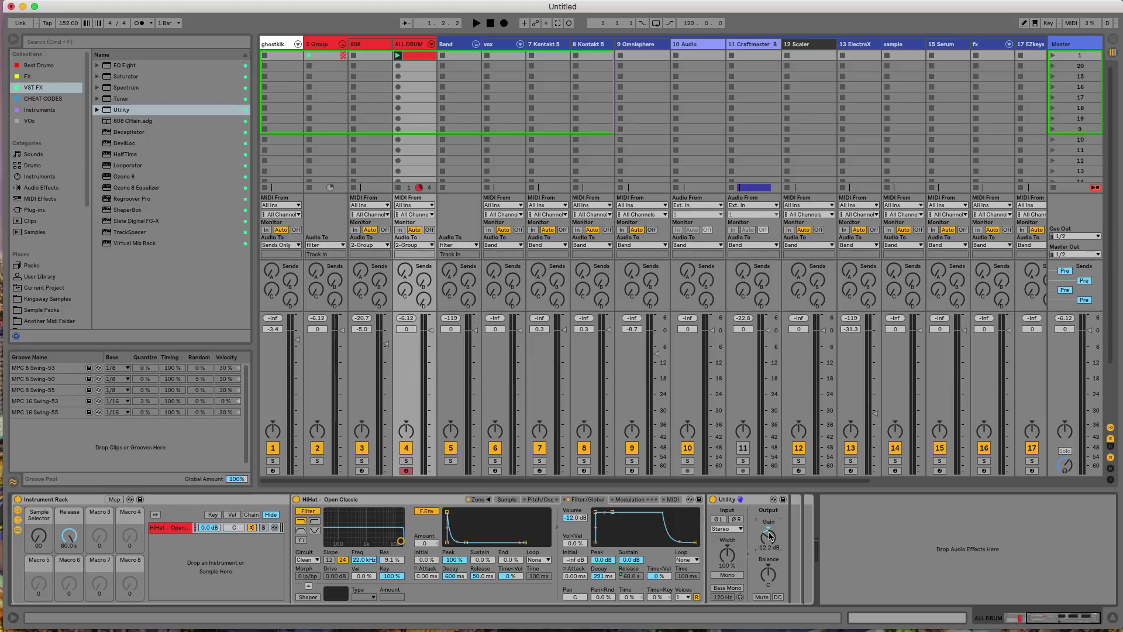
pyautogui.scroll(5, 769, 536)
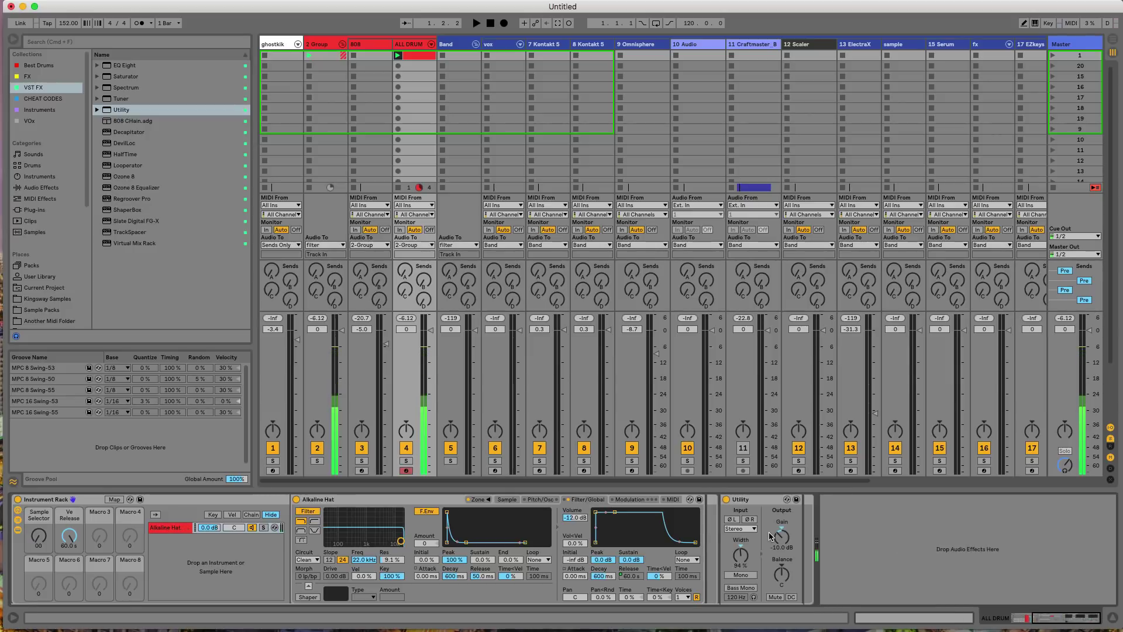
pyautogui.scroll(5, 770, 536)
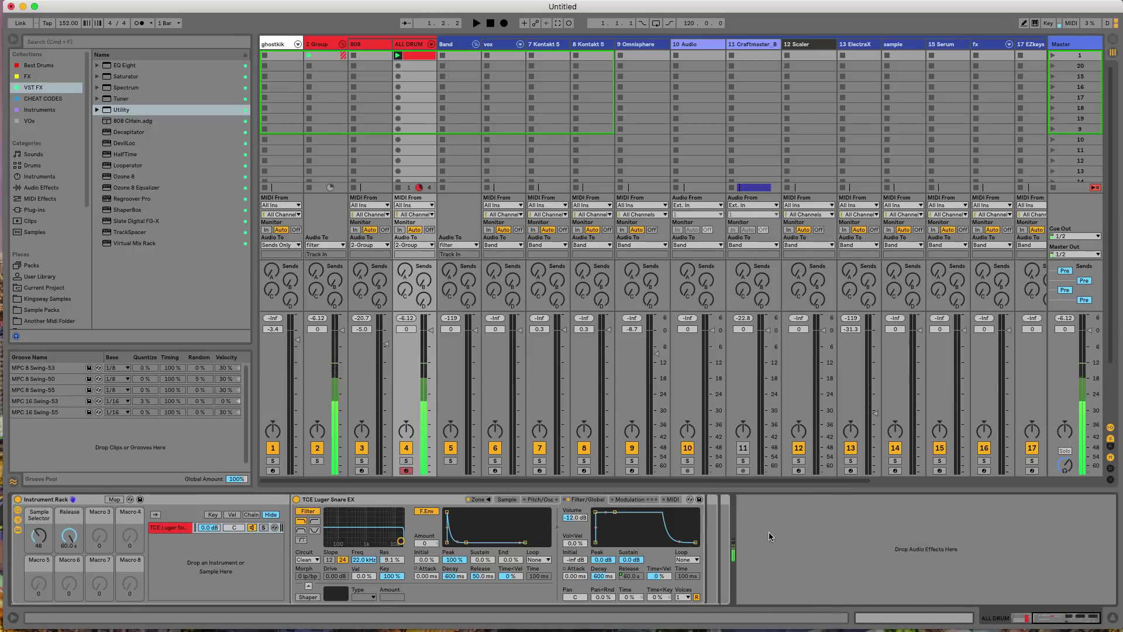
pyautogui.moveTo(769, 536); pyautogui.dragTo(769, 535)
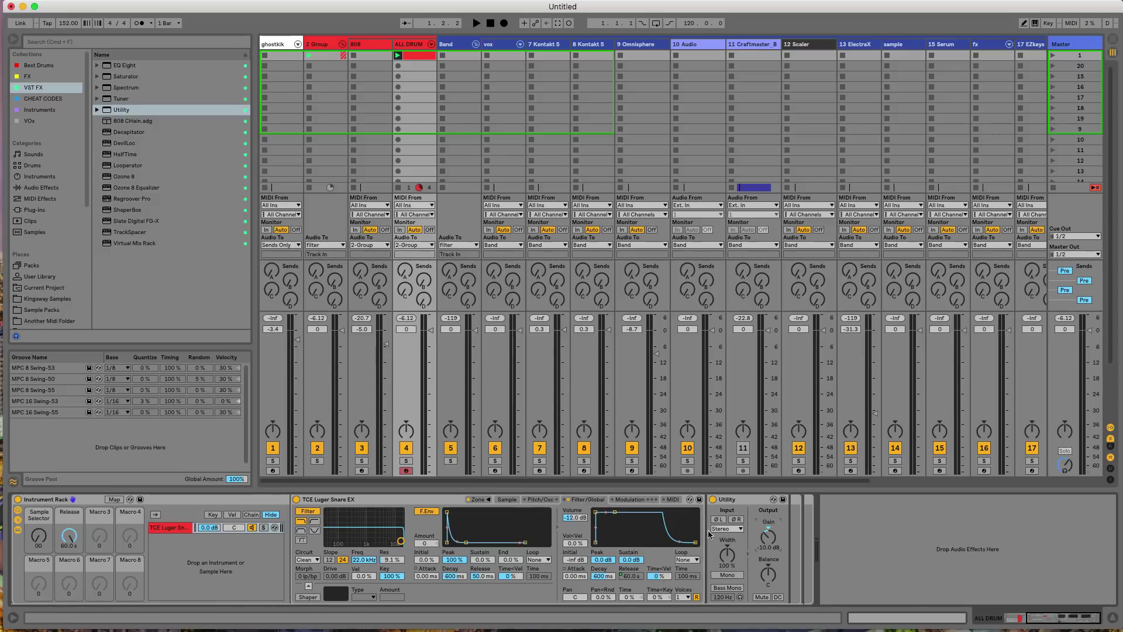
# Step: On the 808 track, audition the note and raise its Utility gain from -4.44 to -0.56 dB
pyautogui.click(385, 45)
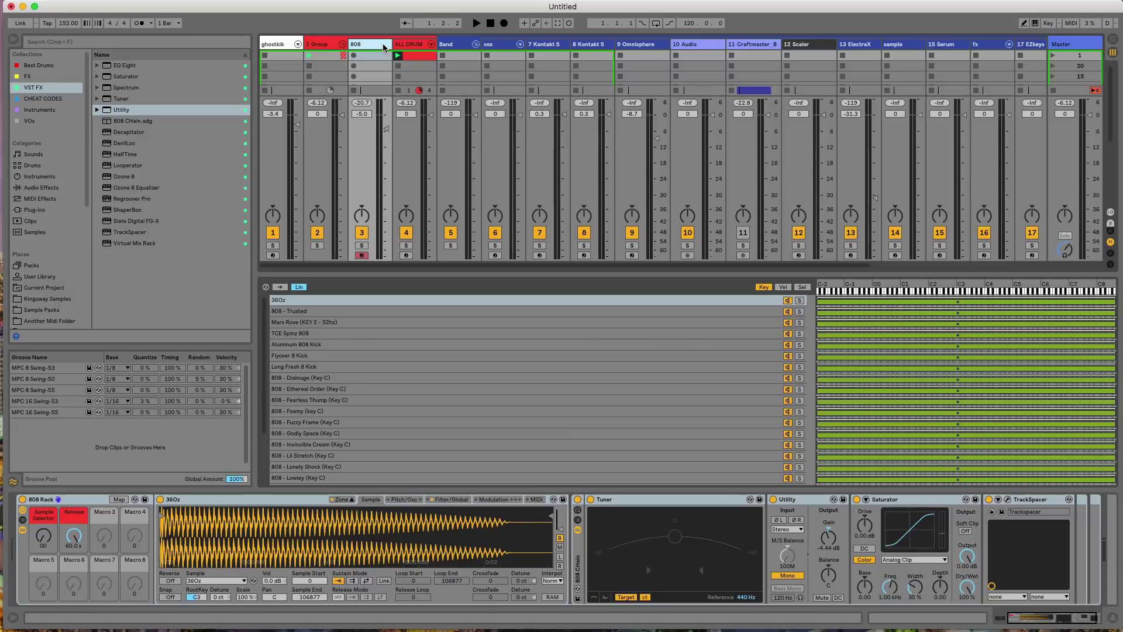
pyautogui.click(416, 56)
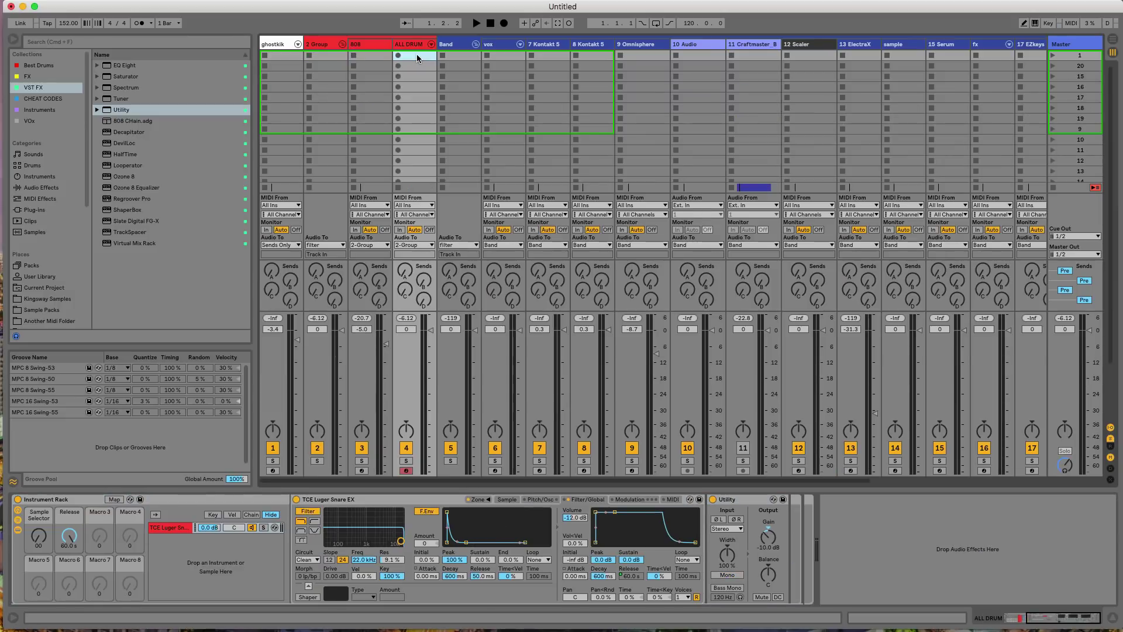
pyautogui.click(381, 45)
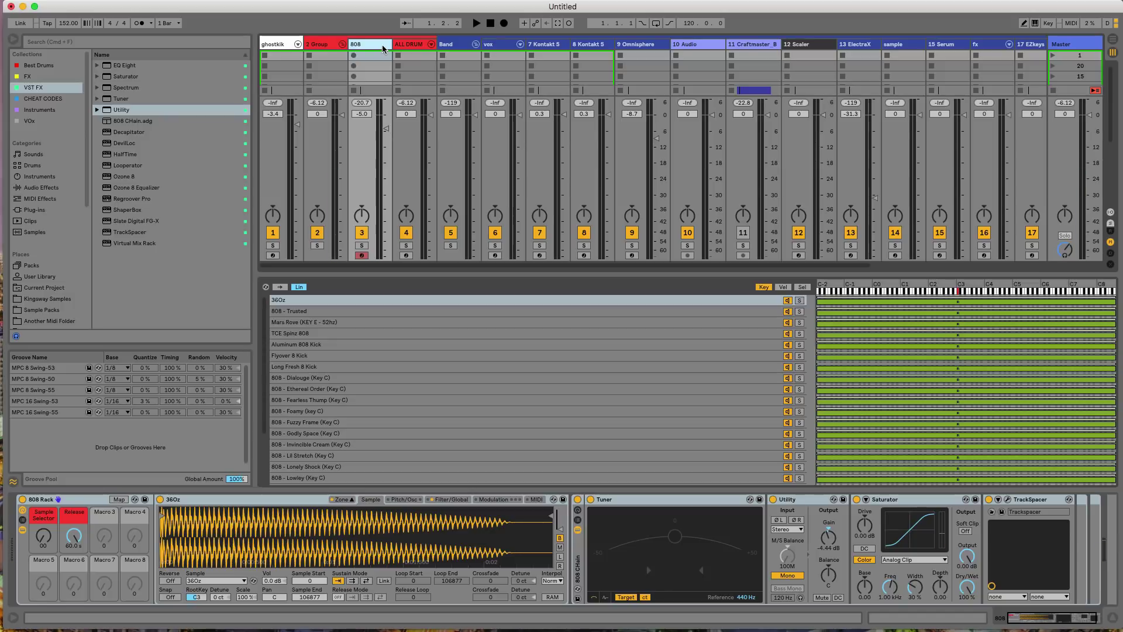
pyautogui.press('a')
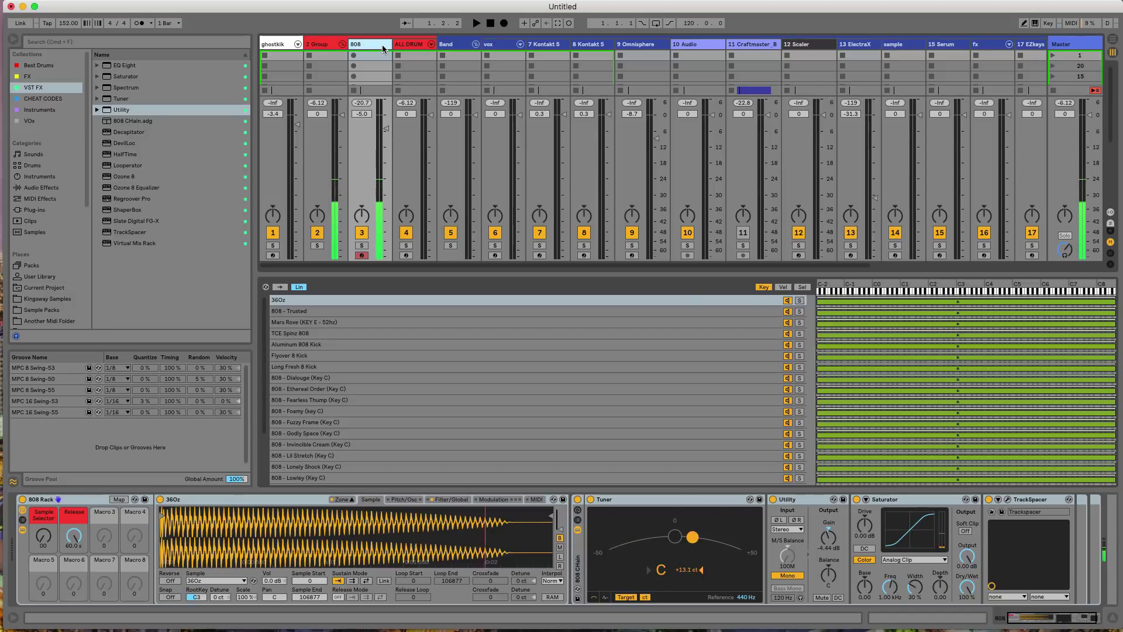
pyautogui.press('a')
pyautogui.press('a')
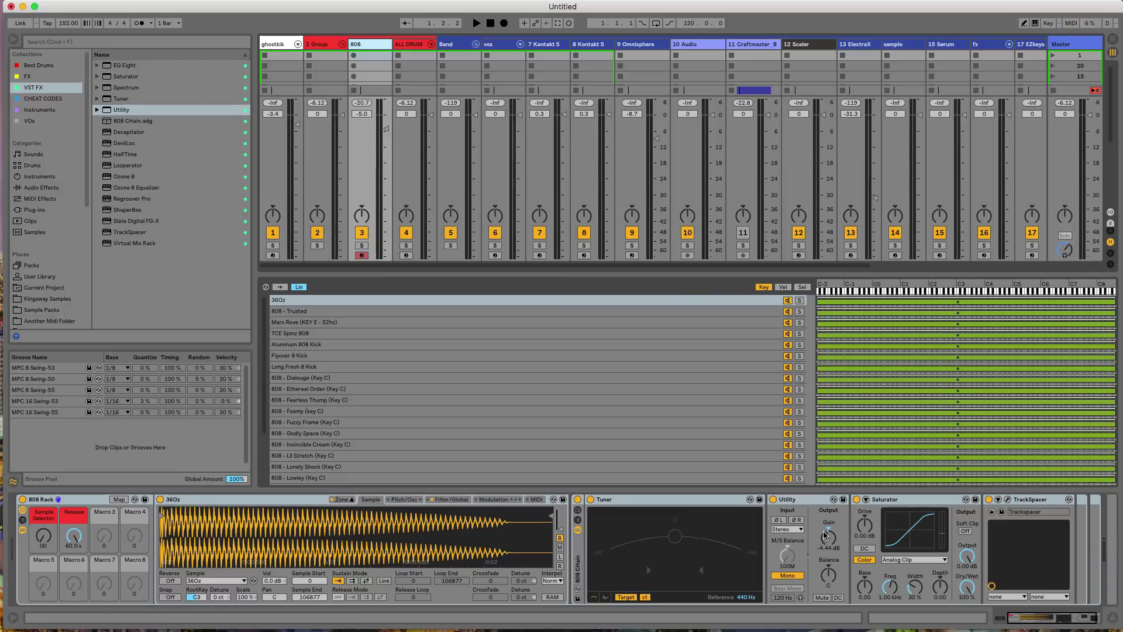
pyautogui.moveTo(831, 539); pyautogui.dragTo(831, 518)
pyautogui.press('a')
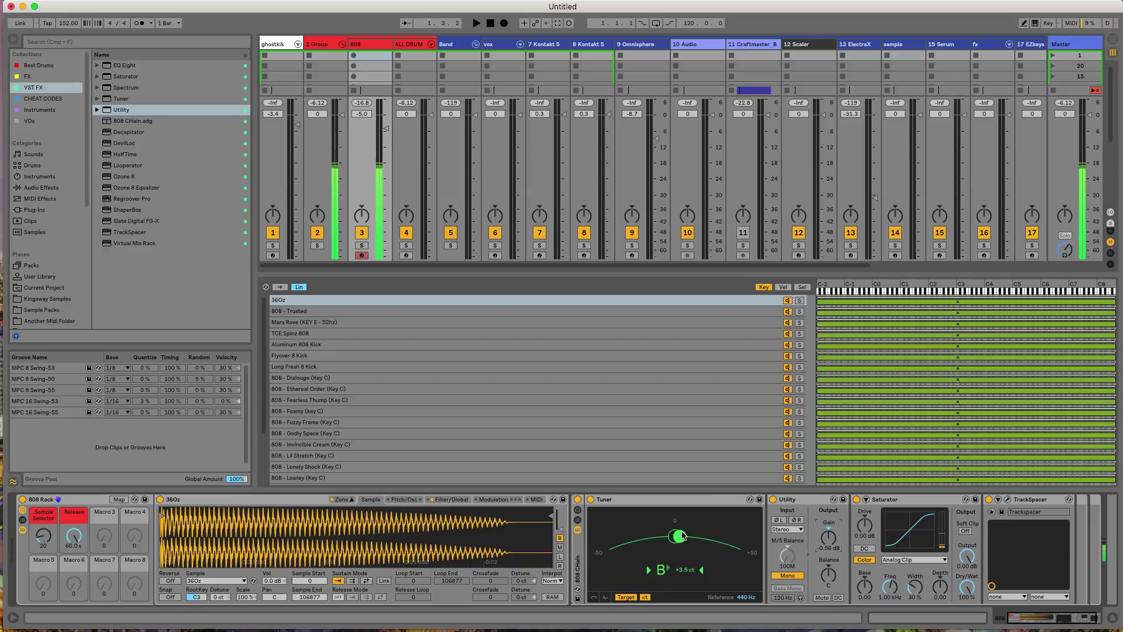
# Step: Retune the 36Oz sample's Simpler root key from D#3 down to A2
pyautogui.moveTo(197, 596); pyautogui.dragTo(196, 590)
pyautogui.press('Down')
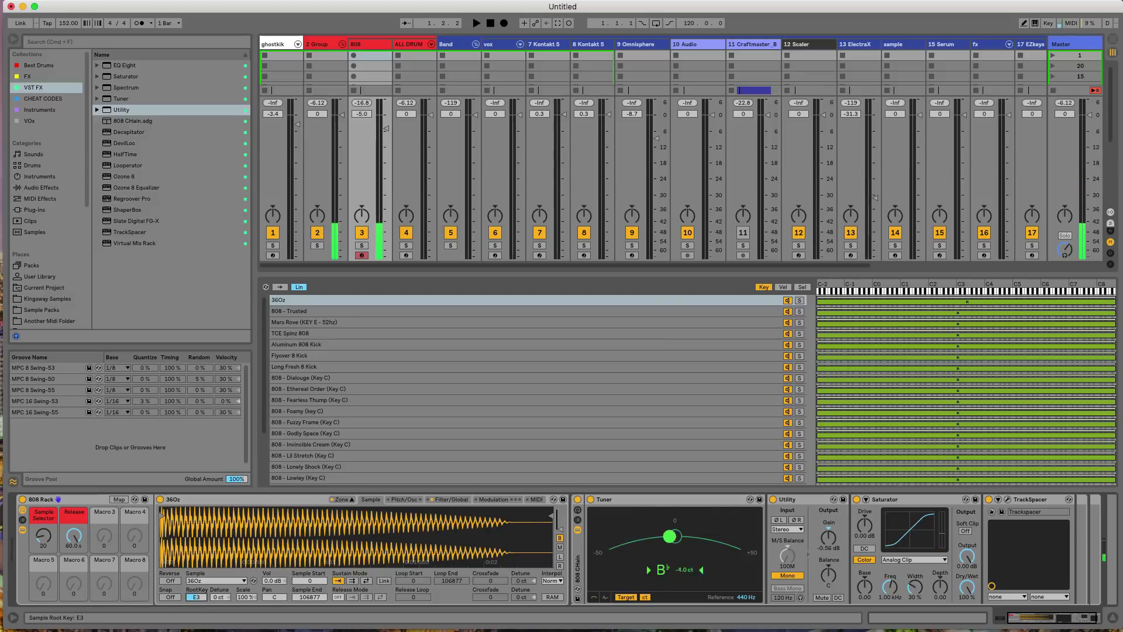
pyautogui.press('Up')
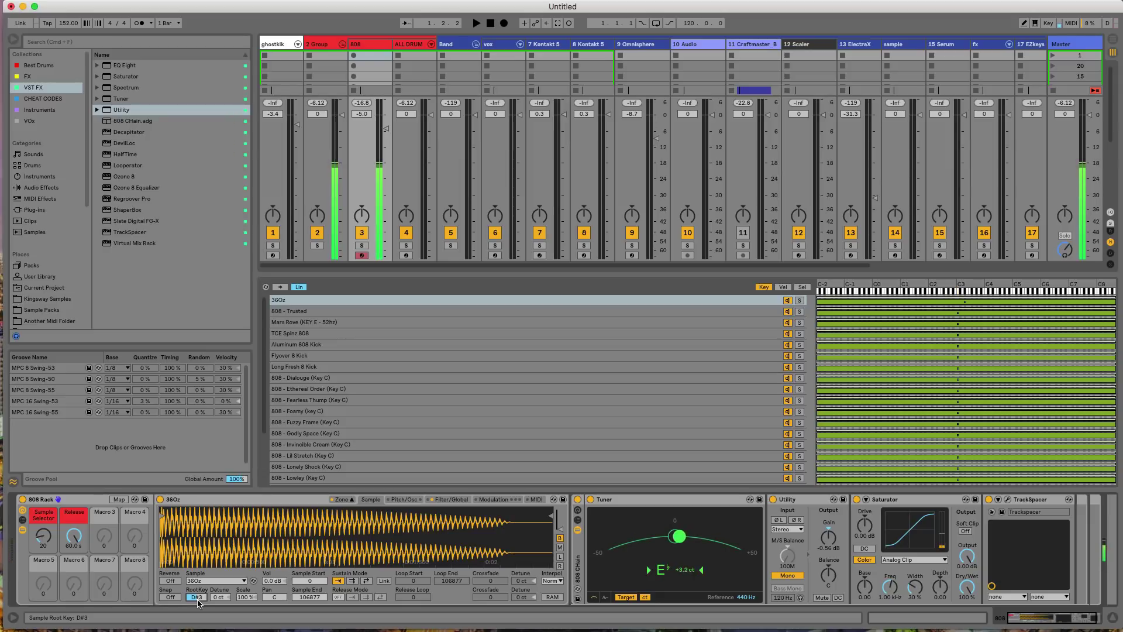
pyautogui.moveTo(198, 604); pyautogui.dragTo(198, 610)
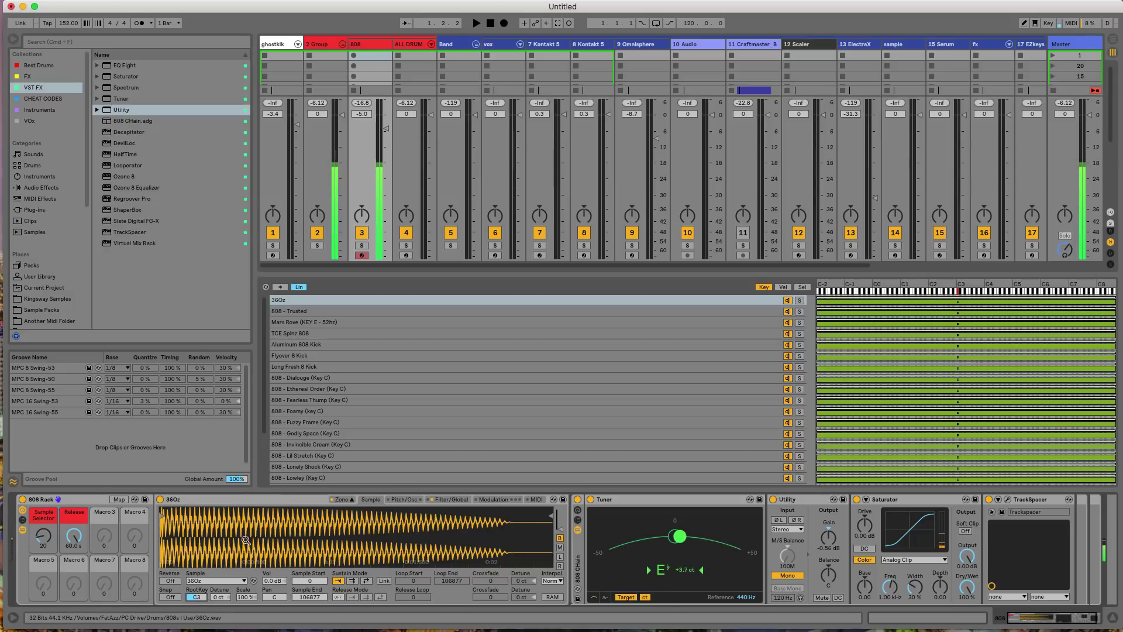
# Step: Show the rack's chain-select zones and select the Aluminum 808 Kick chain
pyautogui.scroll(-3, 398, 404)
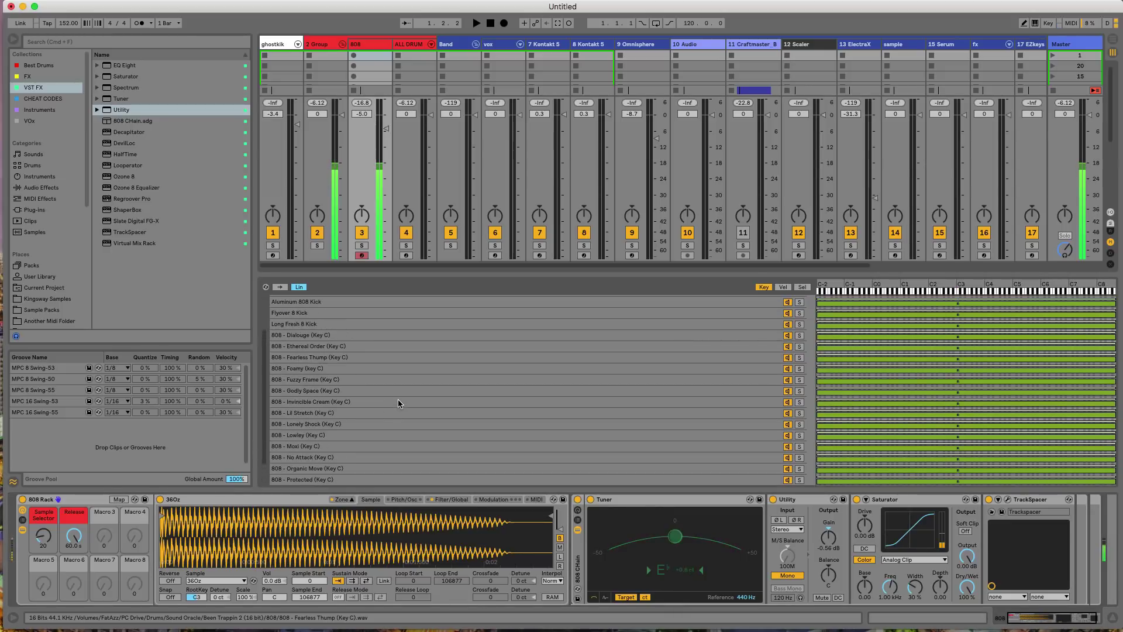
pyautogui.scroll(3, 398, 404)
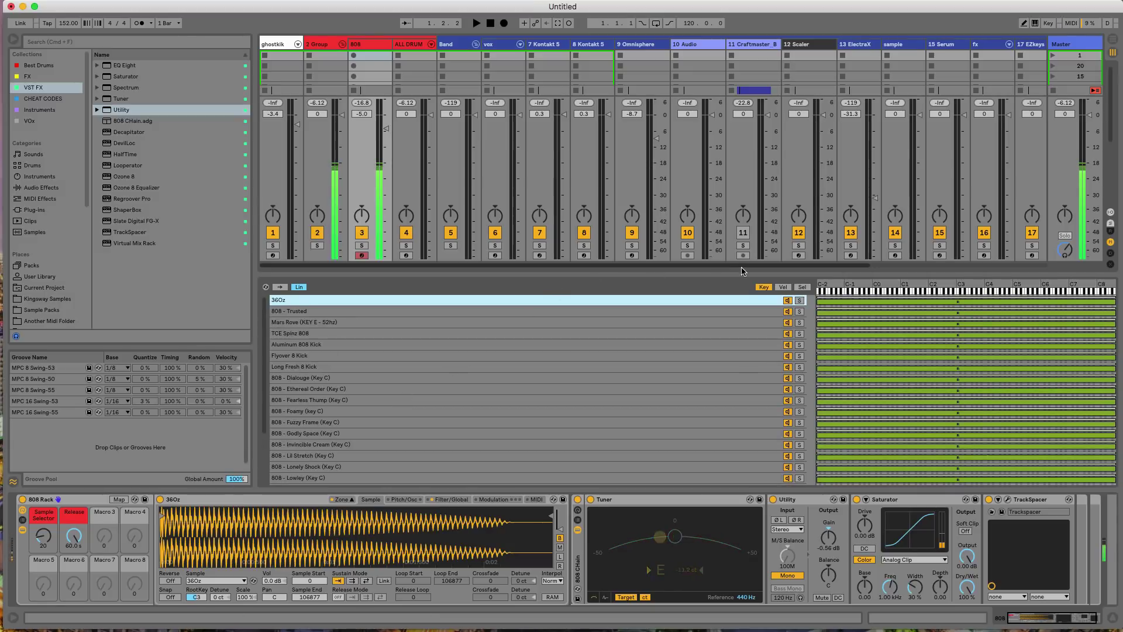
pyautogui.click(802, 286)
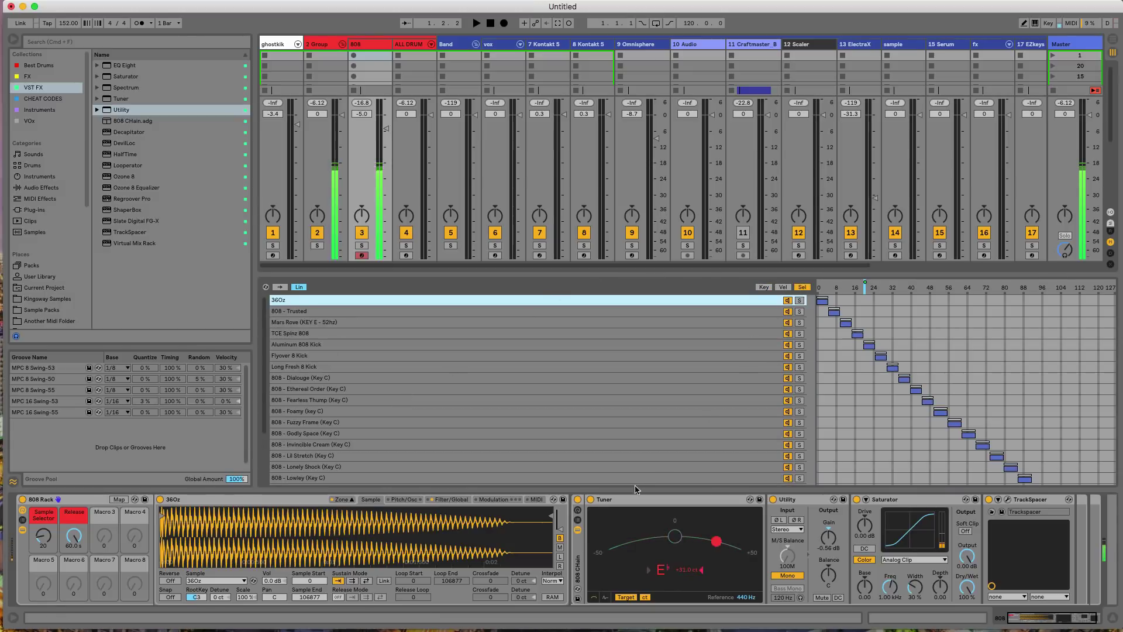
pyautogui.scroll(-3, 633, 457)
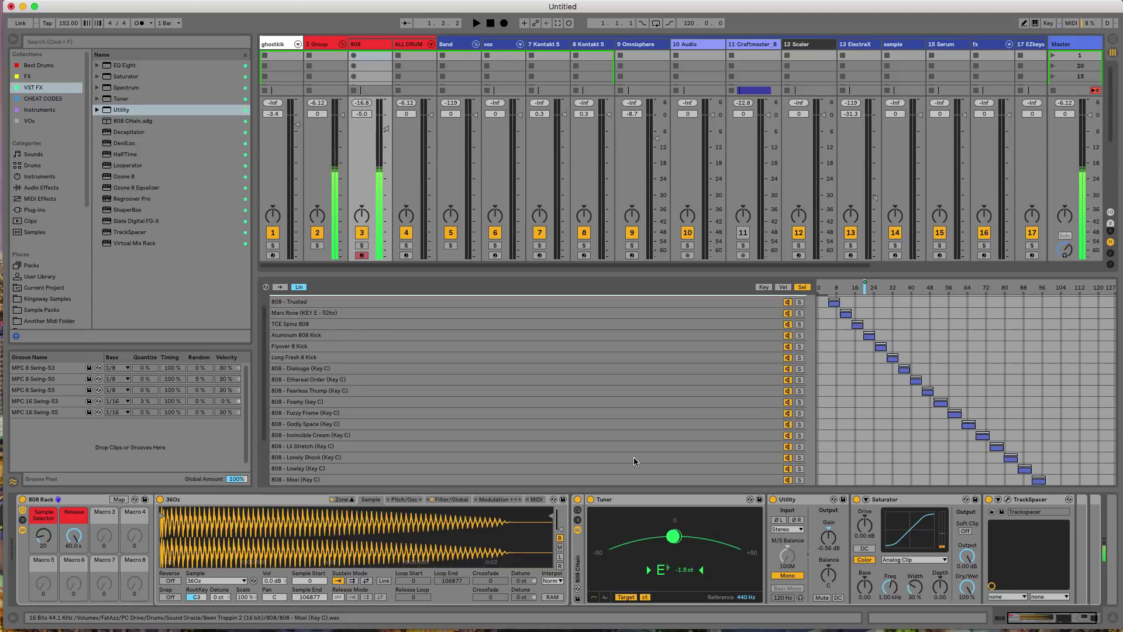
pyautogui.scroll(3, 633, 457)
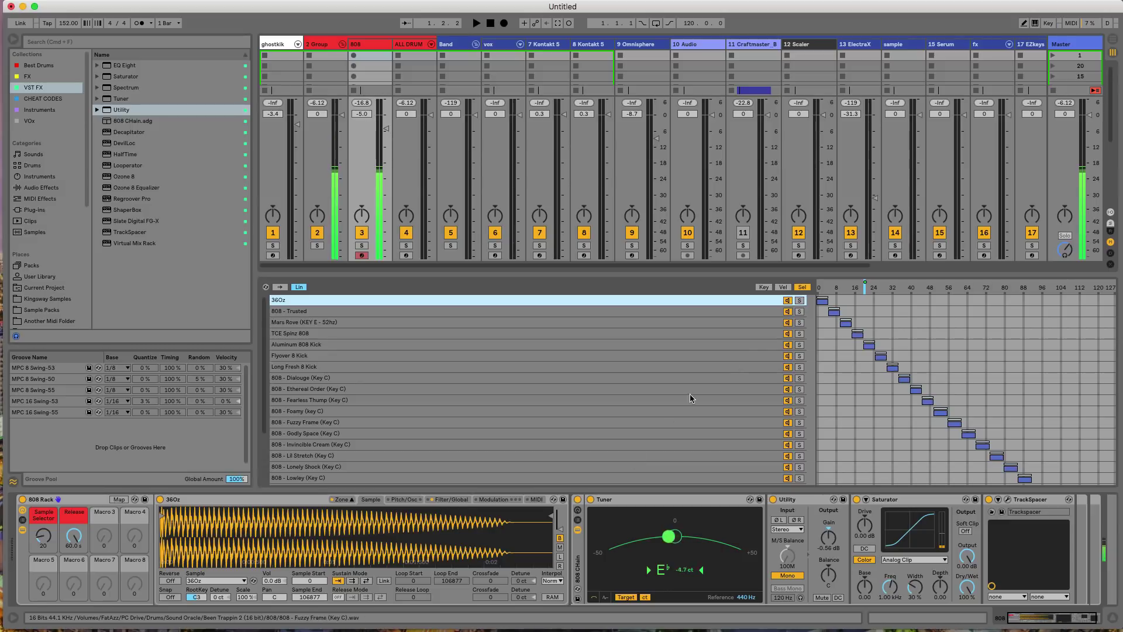
pyautogui.click(870, 347)
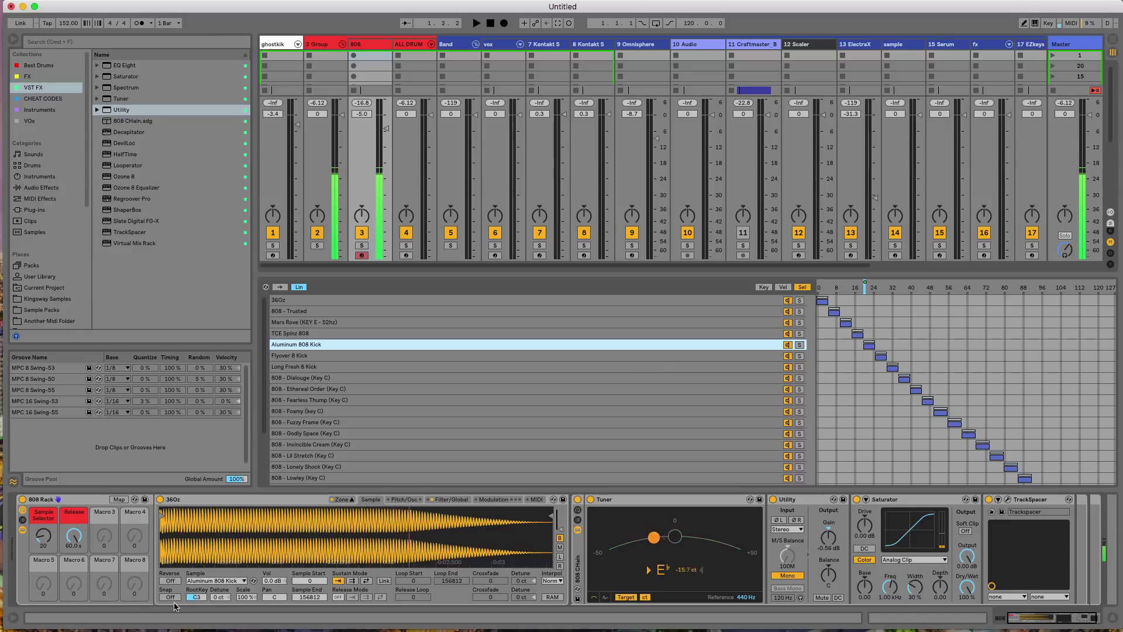
# Step: Set Aluminum 808 Kick's root key to D#3, bypass the Saturator, and fold the Saturator and Utility devices
pyautogui.press('Up')
pyautogui.press('Up')
pyautogui.press('Up')
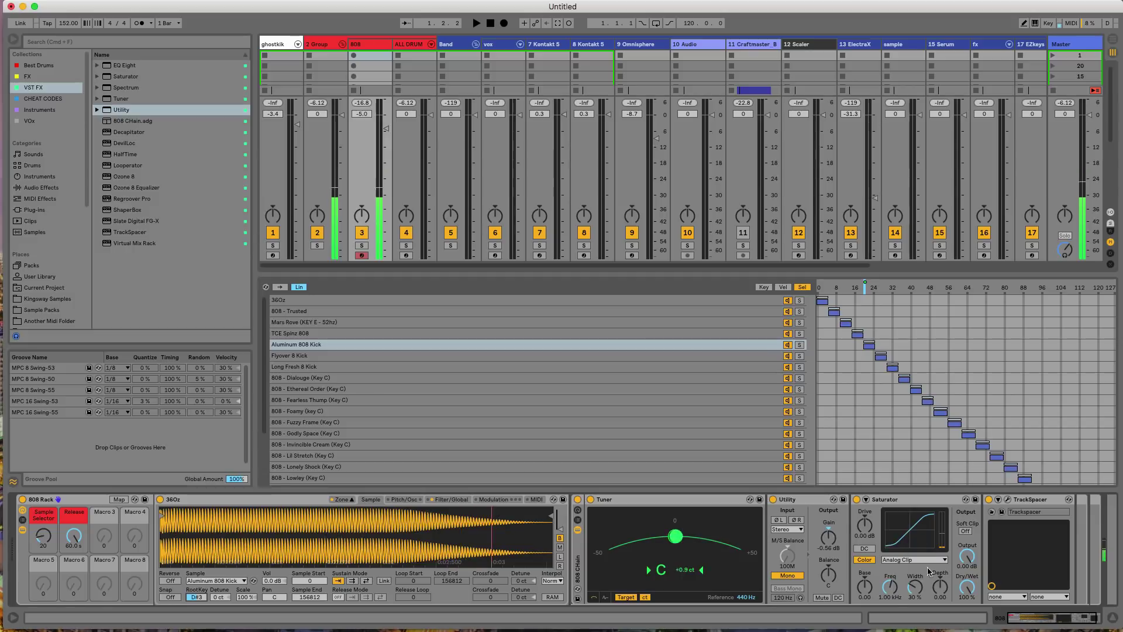
pyautogui.click(856, 499)
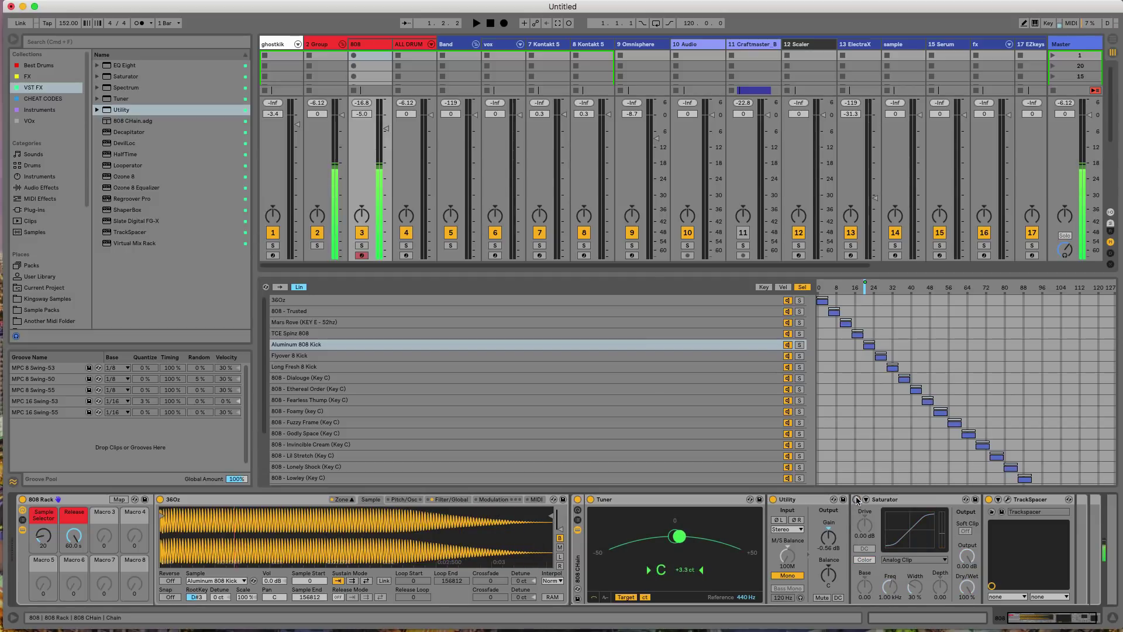
pyautogui.doubleClick(909, 502)
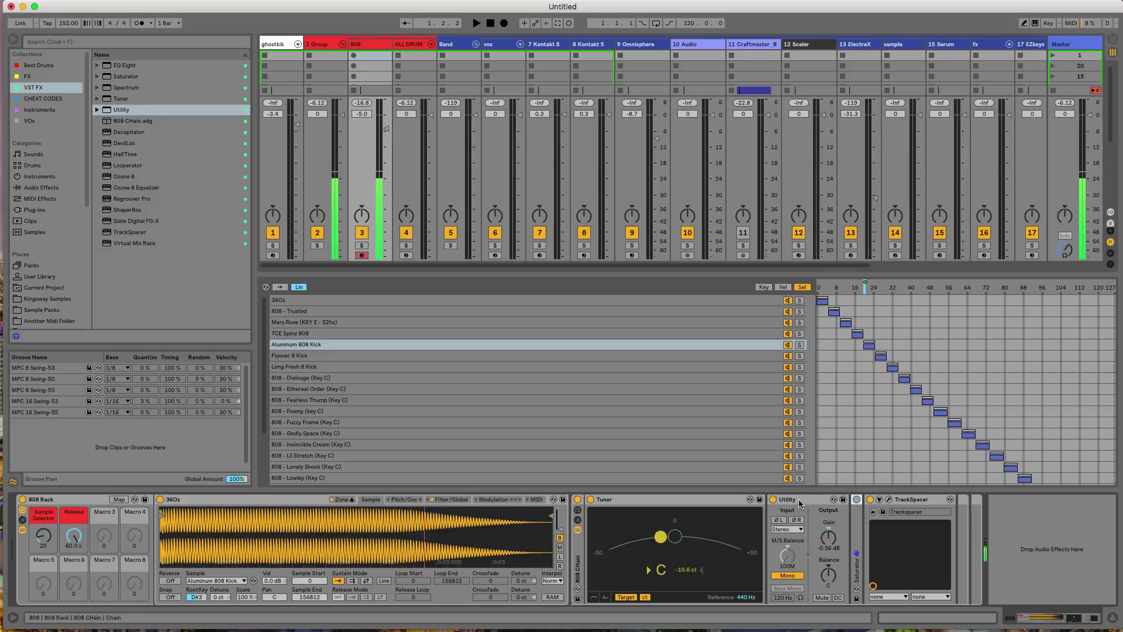
pyautogui.doubleClick(841, 501)
pyautogui.click(841, 500)
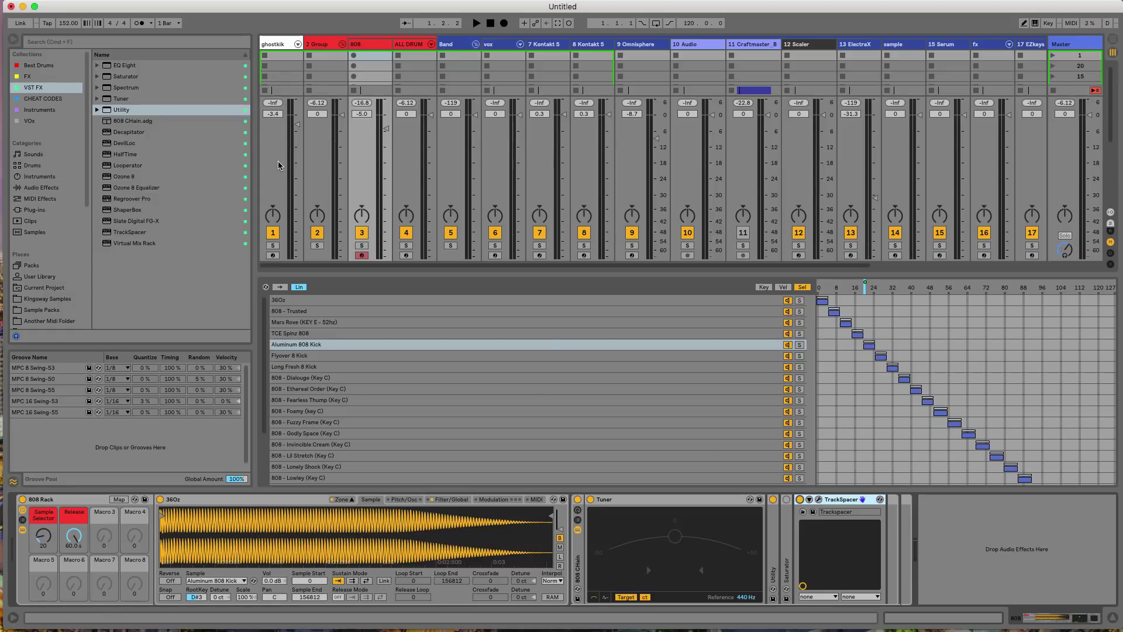
# Step: Drag the mixer splitter down twice to reveal sends, routing and clip slots
pyautogui.moveTo(454, 277); pyautogui.dragTo(455, 373)
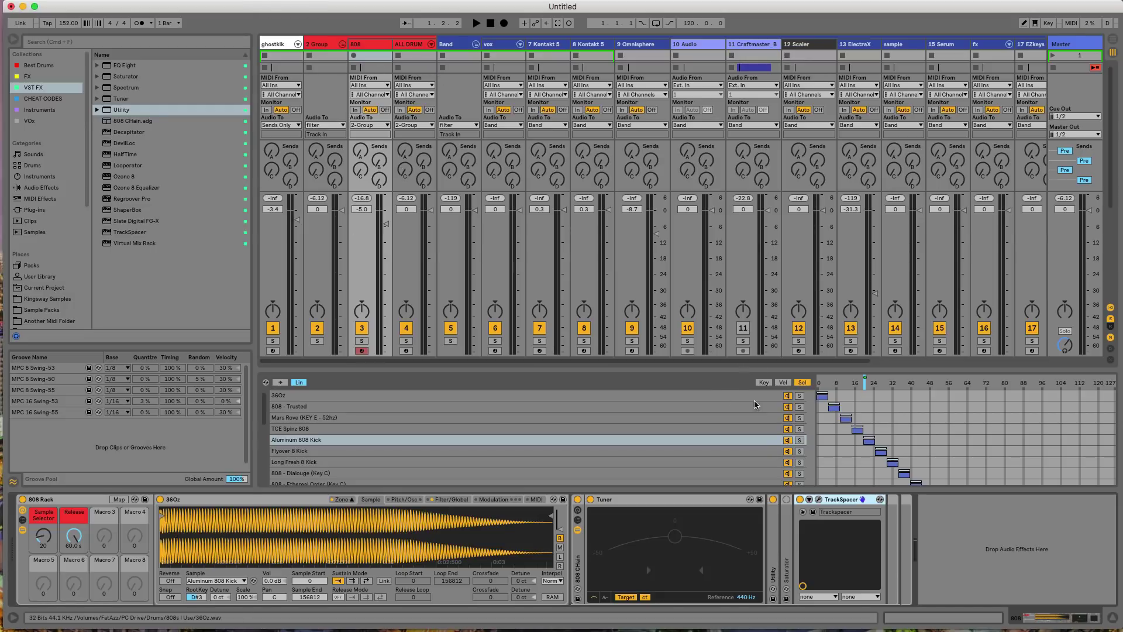
pyautogui.moveTo(661, 366); pyautogui.dragTo(597, 482)
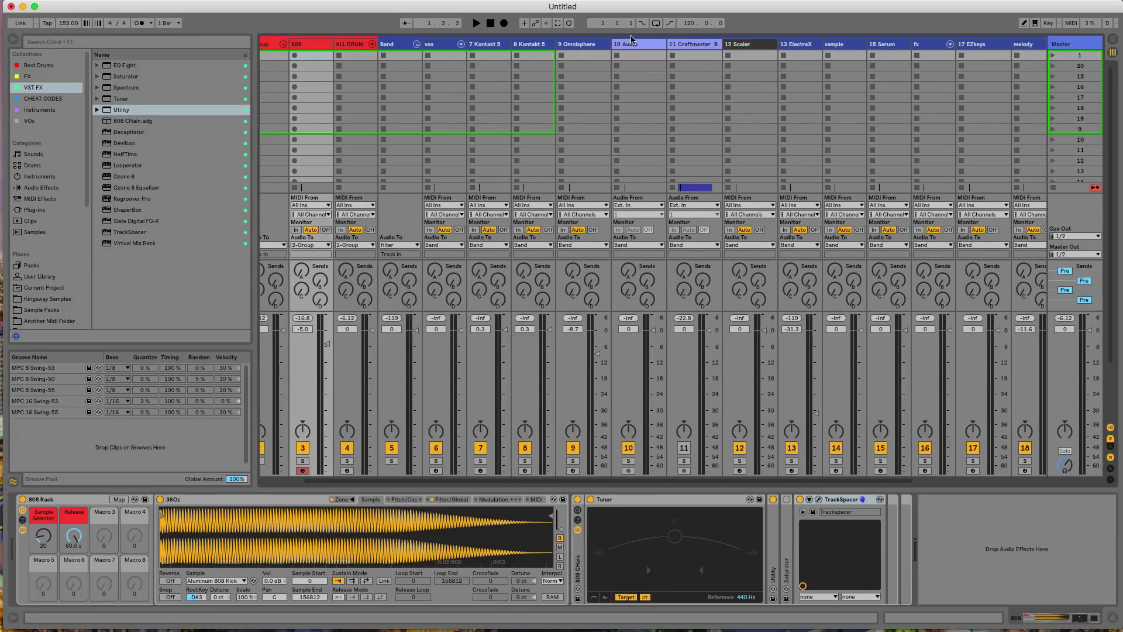
# Step: Check the levels of 9 Omnisphere, 7 Kontakt 5 and 8 Kontakt 5 (ANALOG STRINGS)
pyautogui.click(605, 45)
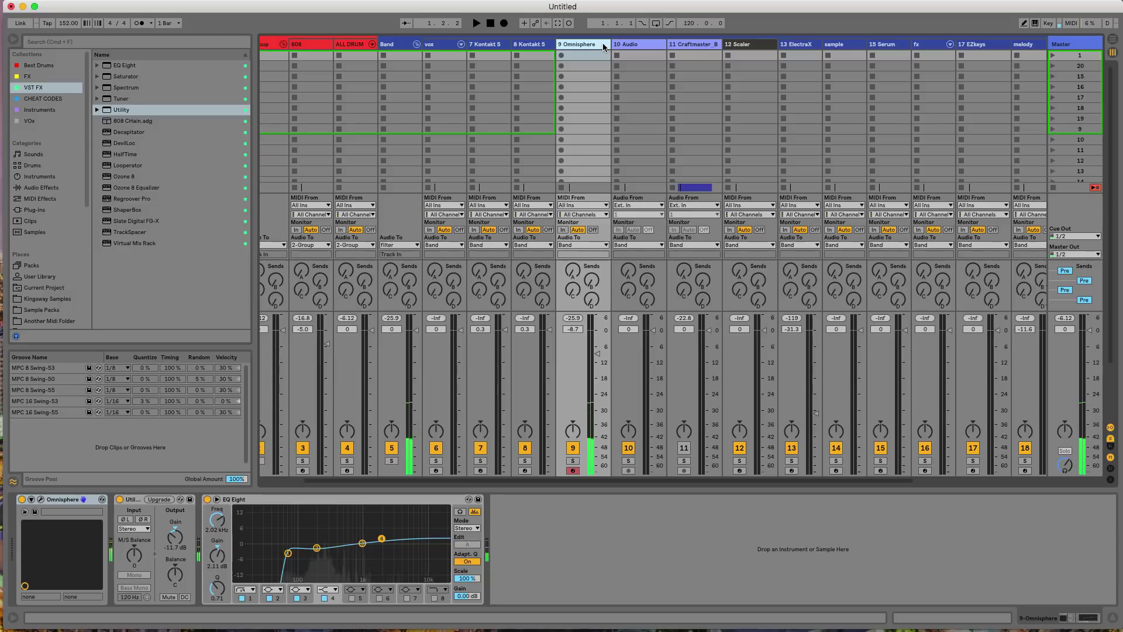
pyautogui.press('Left')
pyautogui.press('Left')
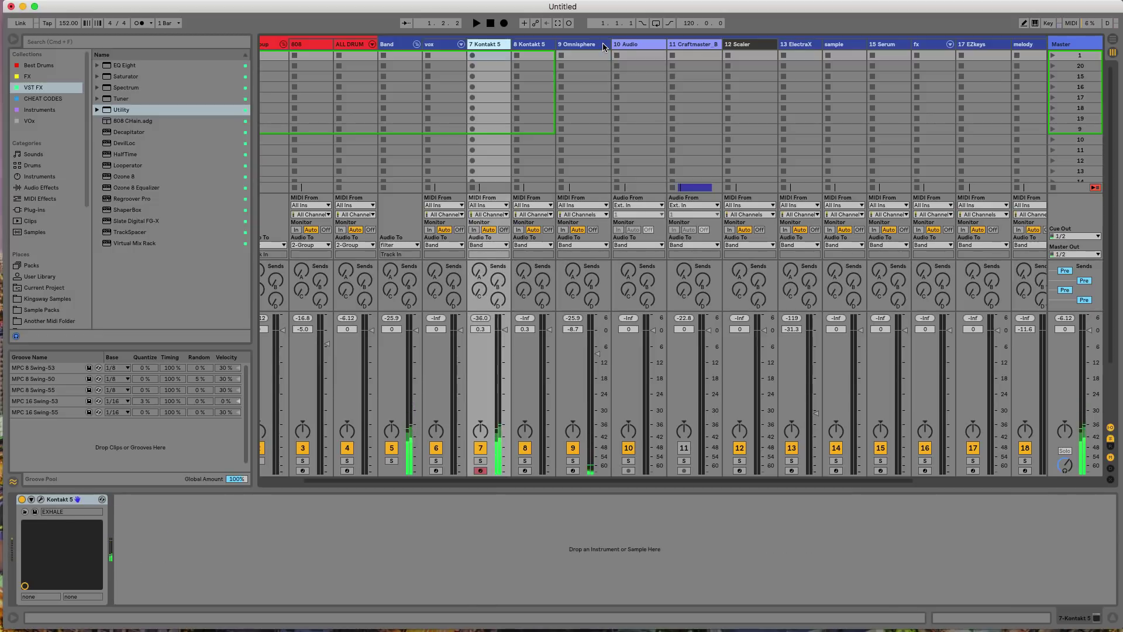
pyautogui.press('Right')
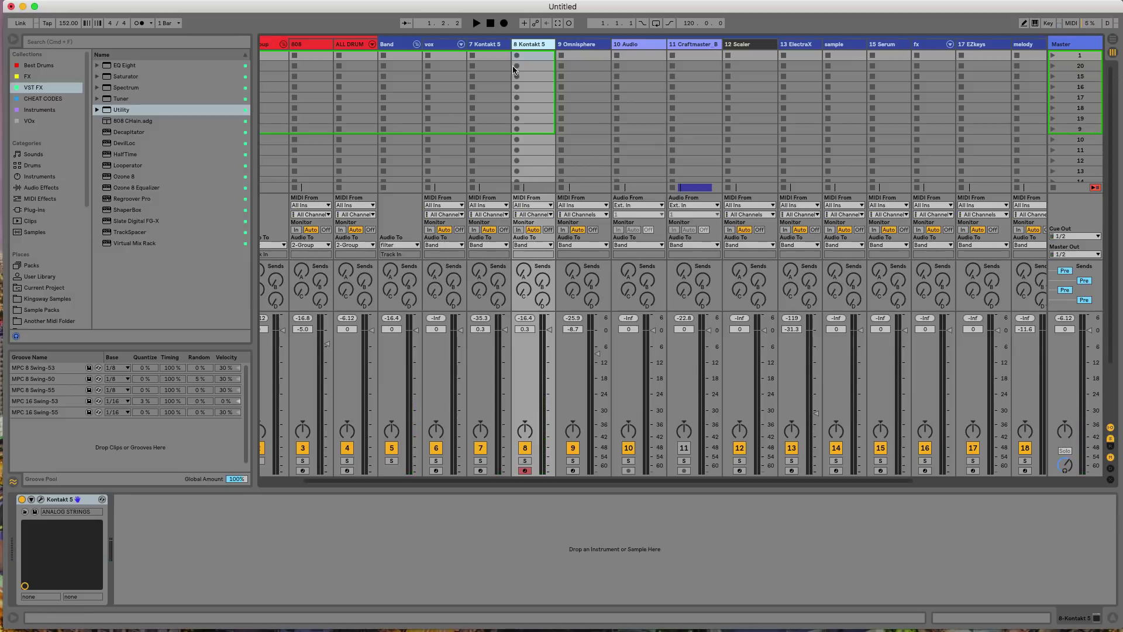
pyautogui.click(41, 499)
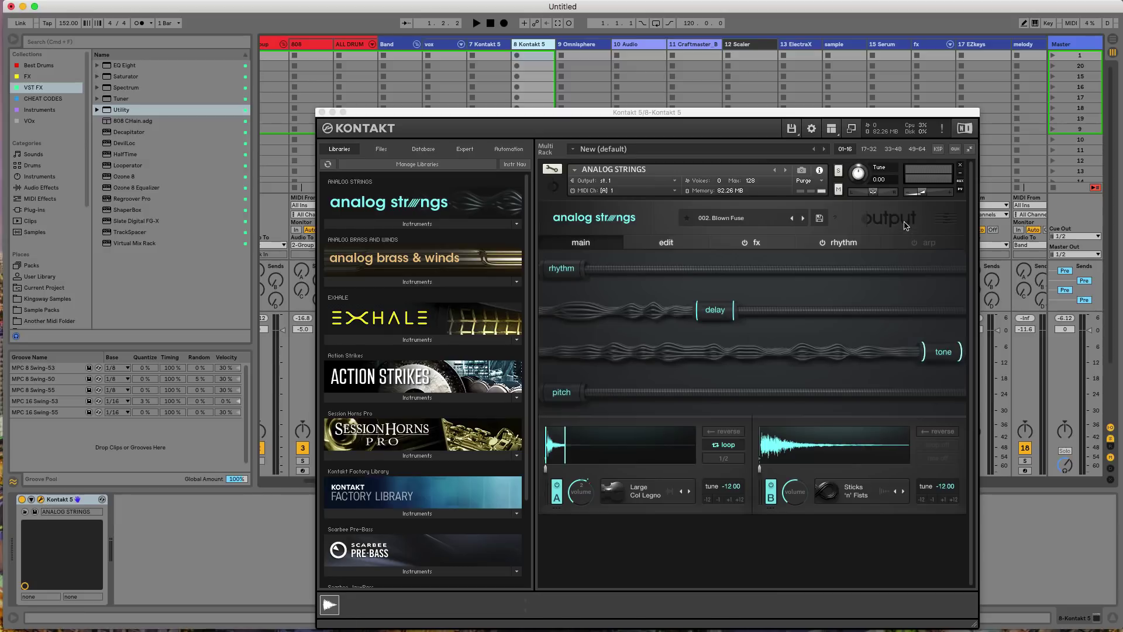
pyautogui.click(321, 113)
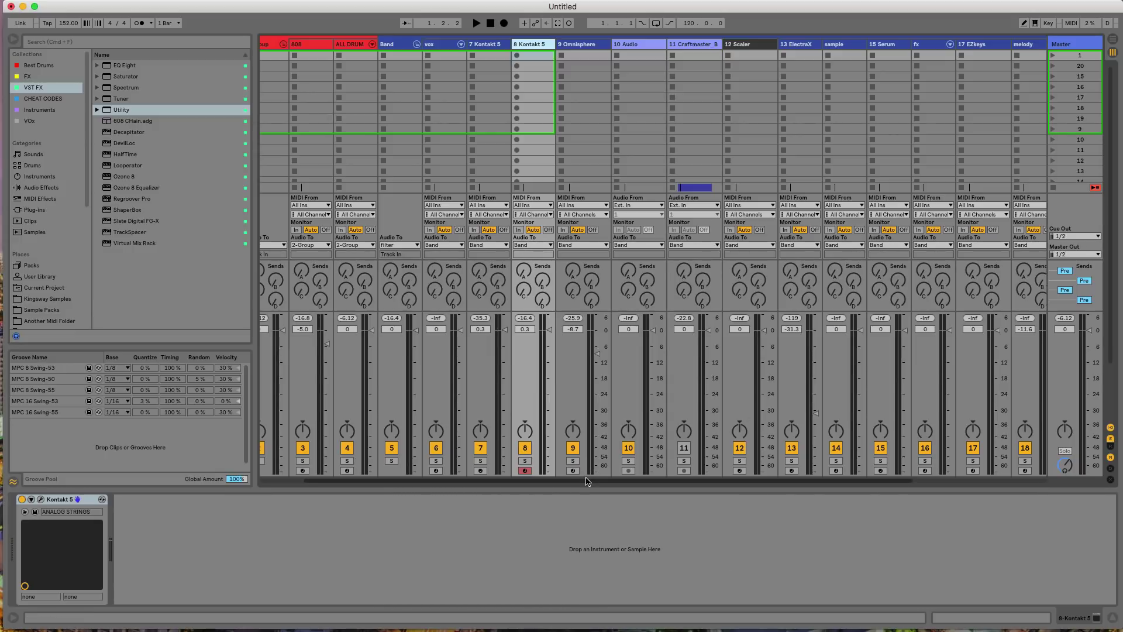
# Step: Scroll the mixer left to bring ghostkik and 2 Group back into view
pyautogui.moveTo(589, 480); pyautogui.dragTo(425, 481)
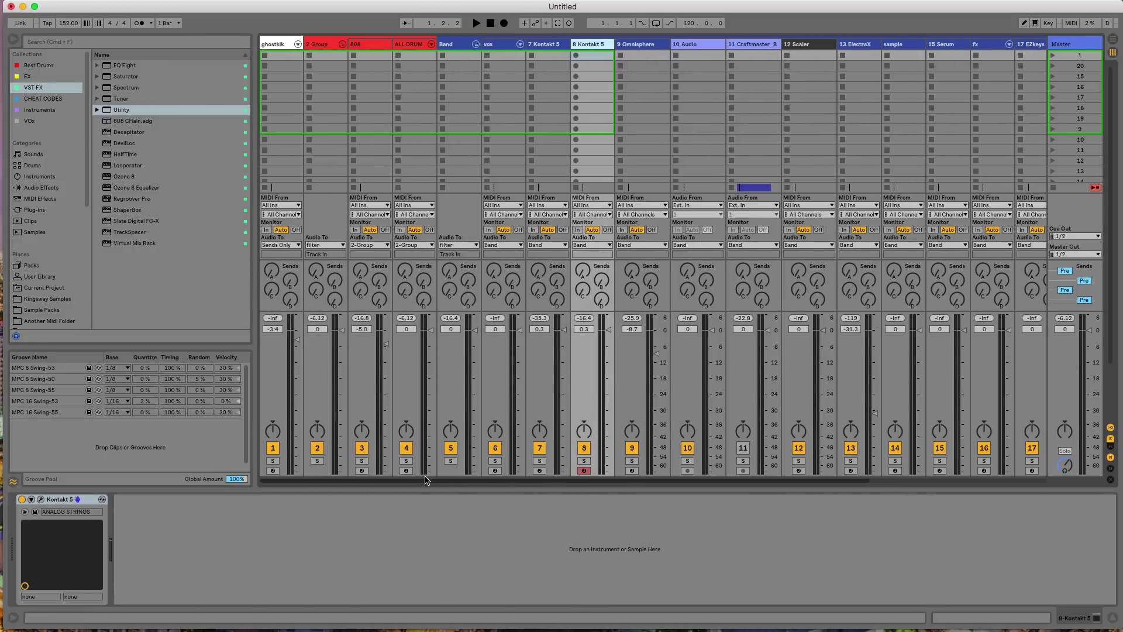